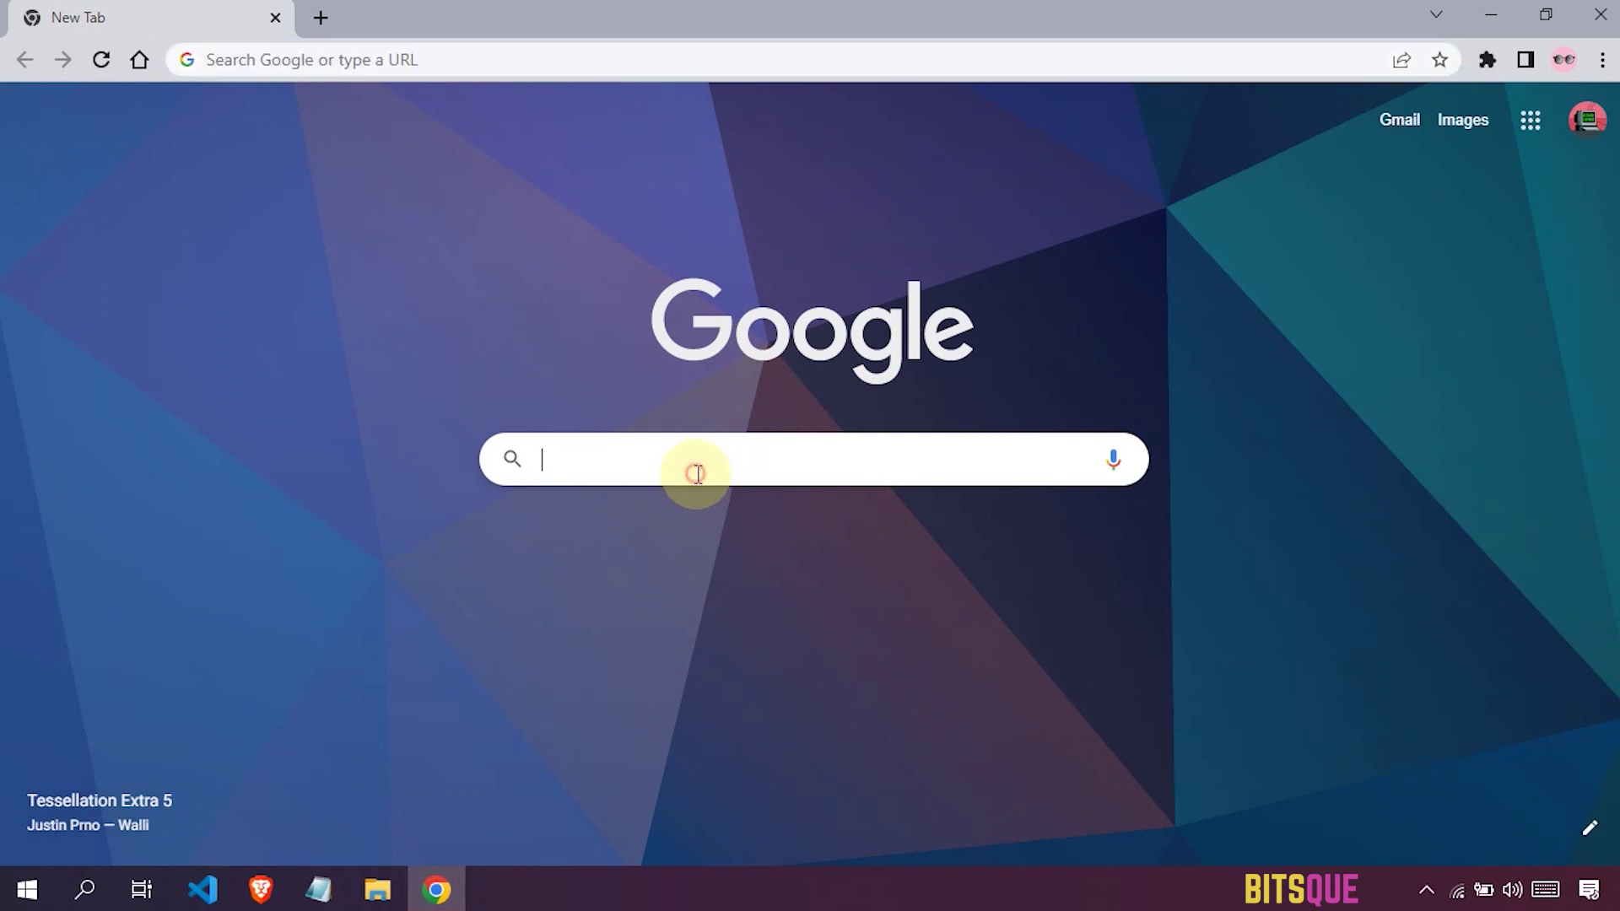
- Search Google for 'mingw-w64' and open the official MinGW-w64 website
text(mingw)
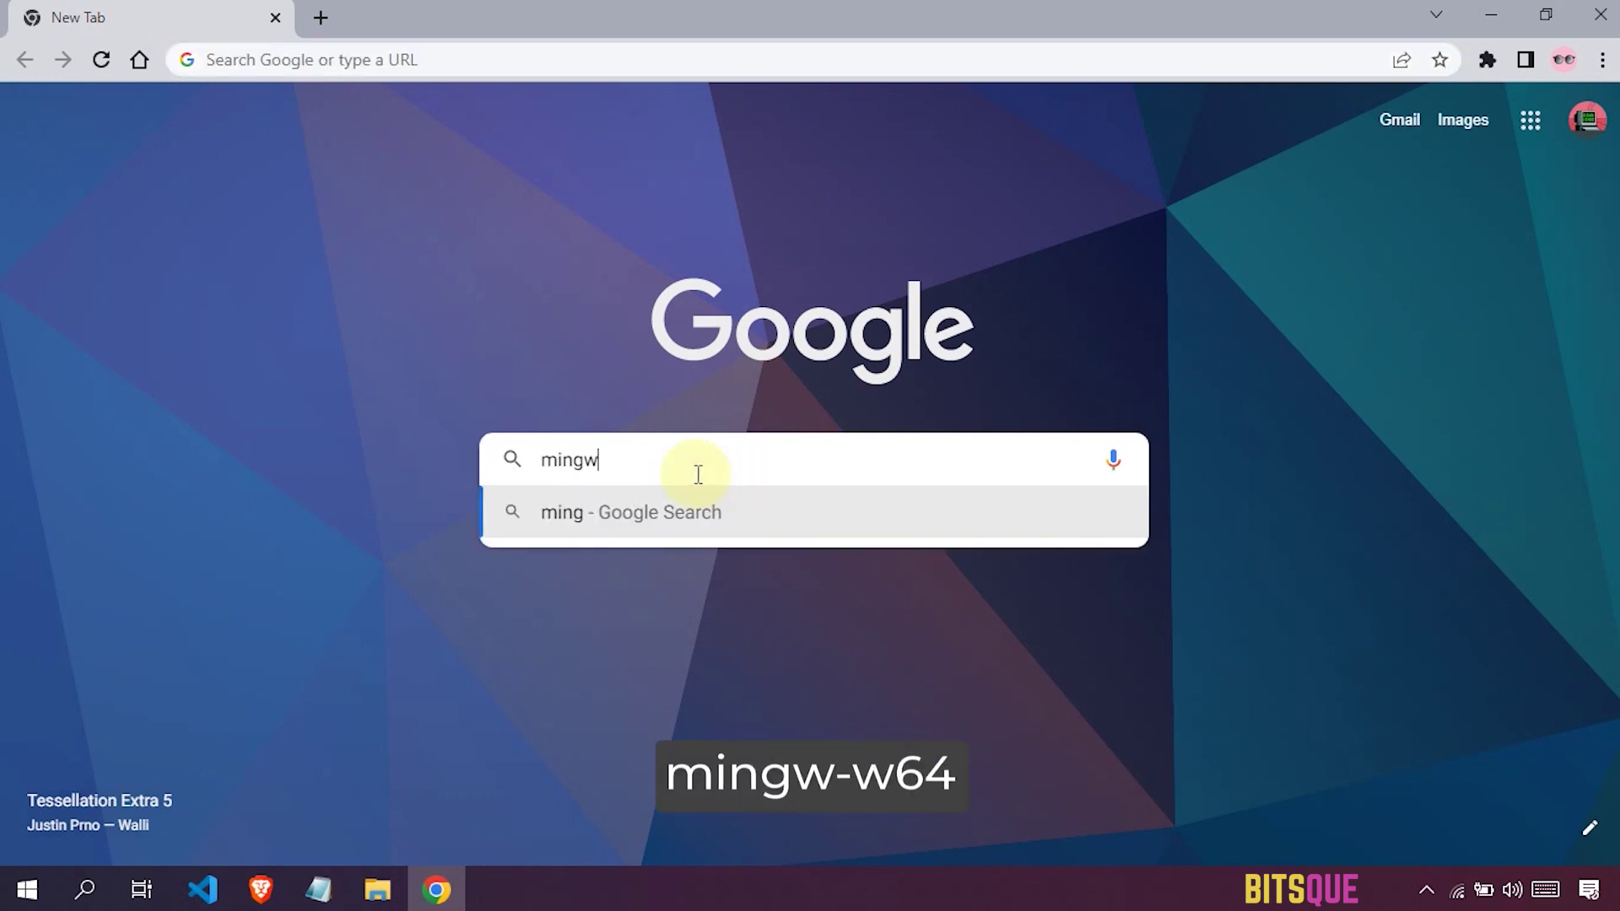
text(-w64)
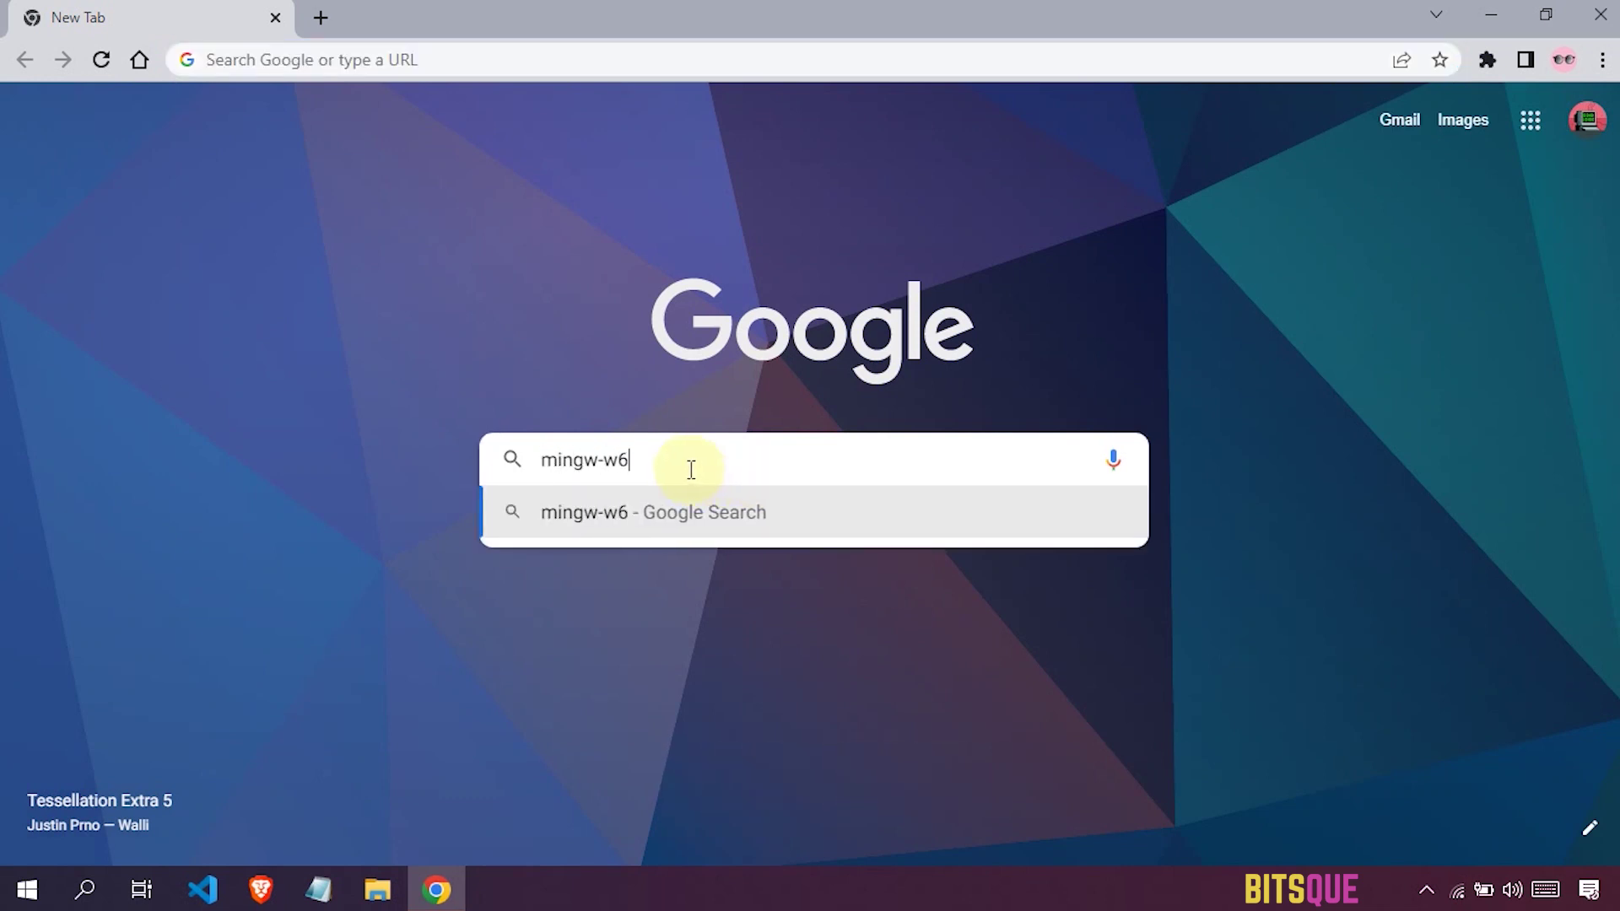
click(705, 528)
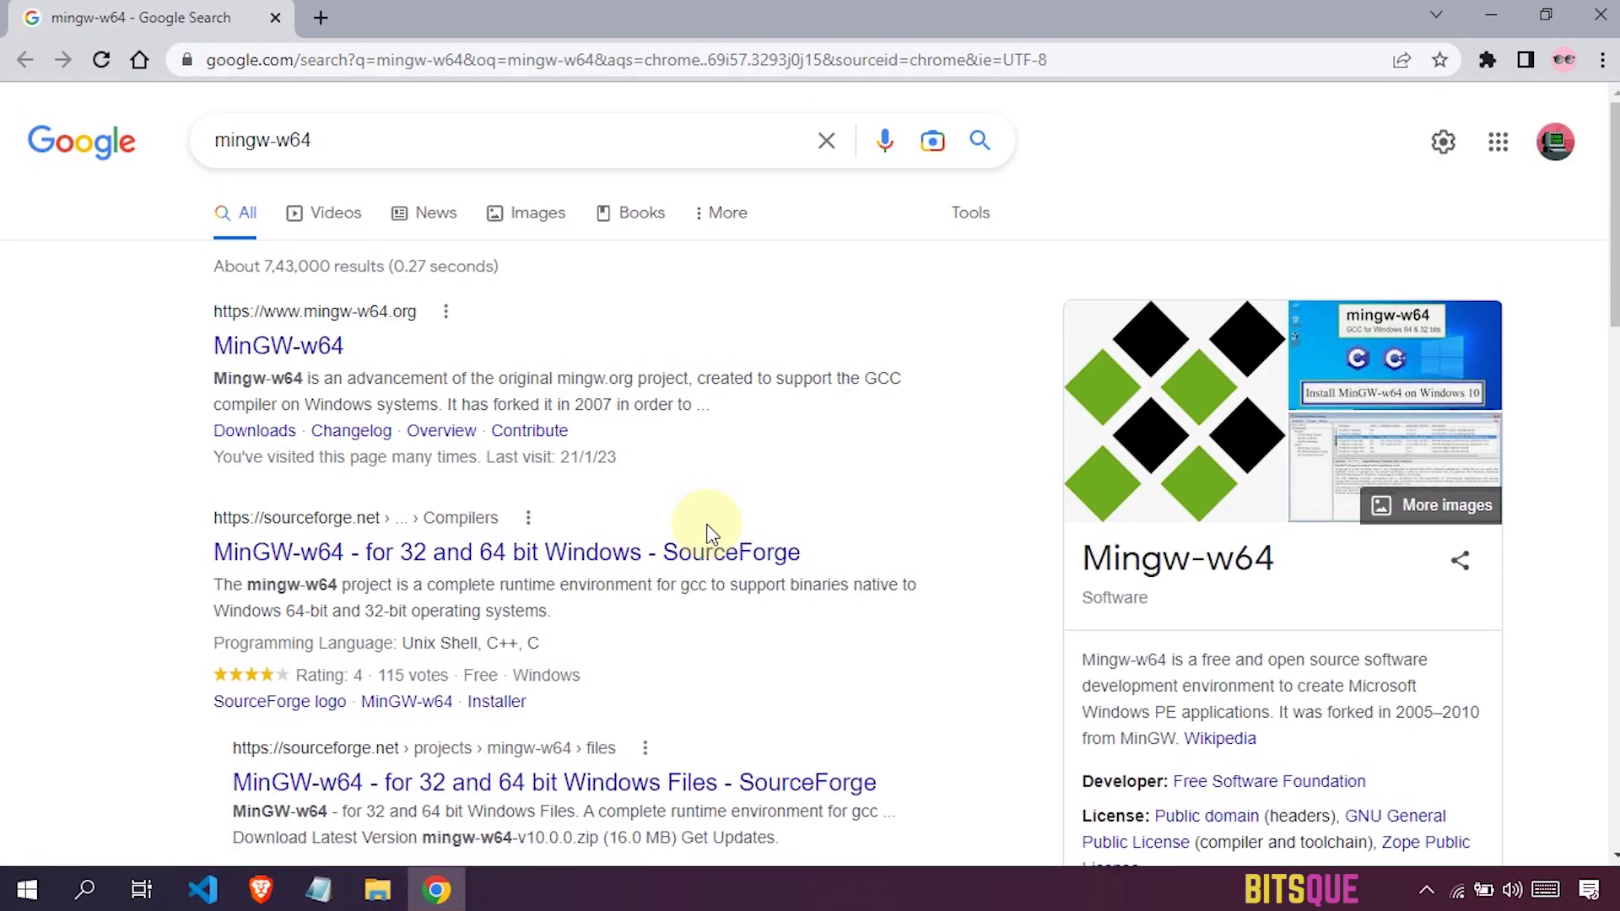
click(336, 346)
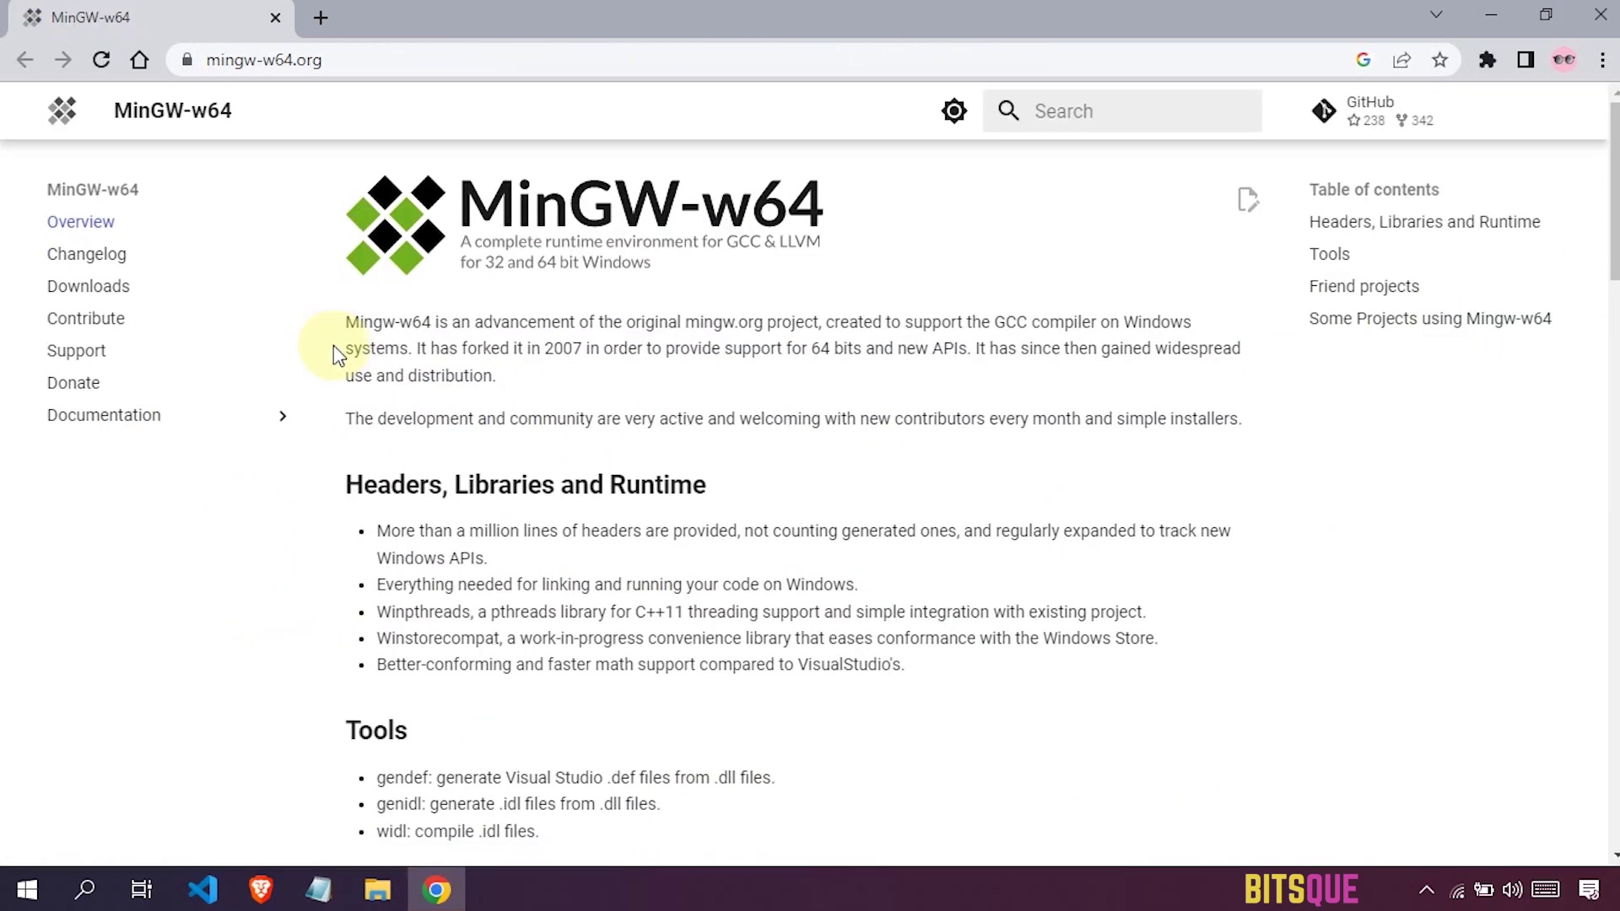
- Go to the Downloads page, jump to the Mingw-builds section and highlight its heading
click(135, 287)
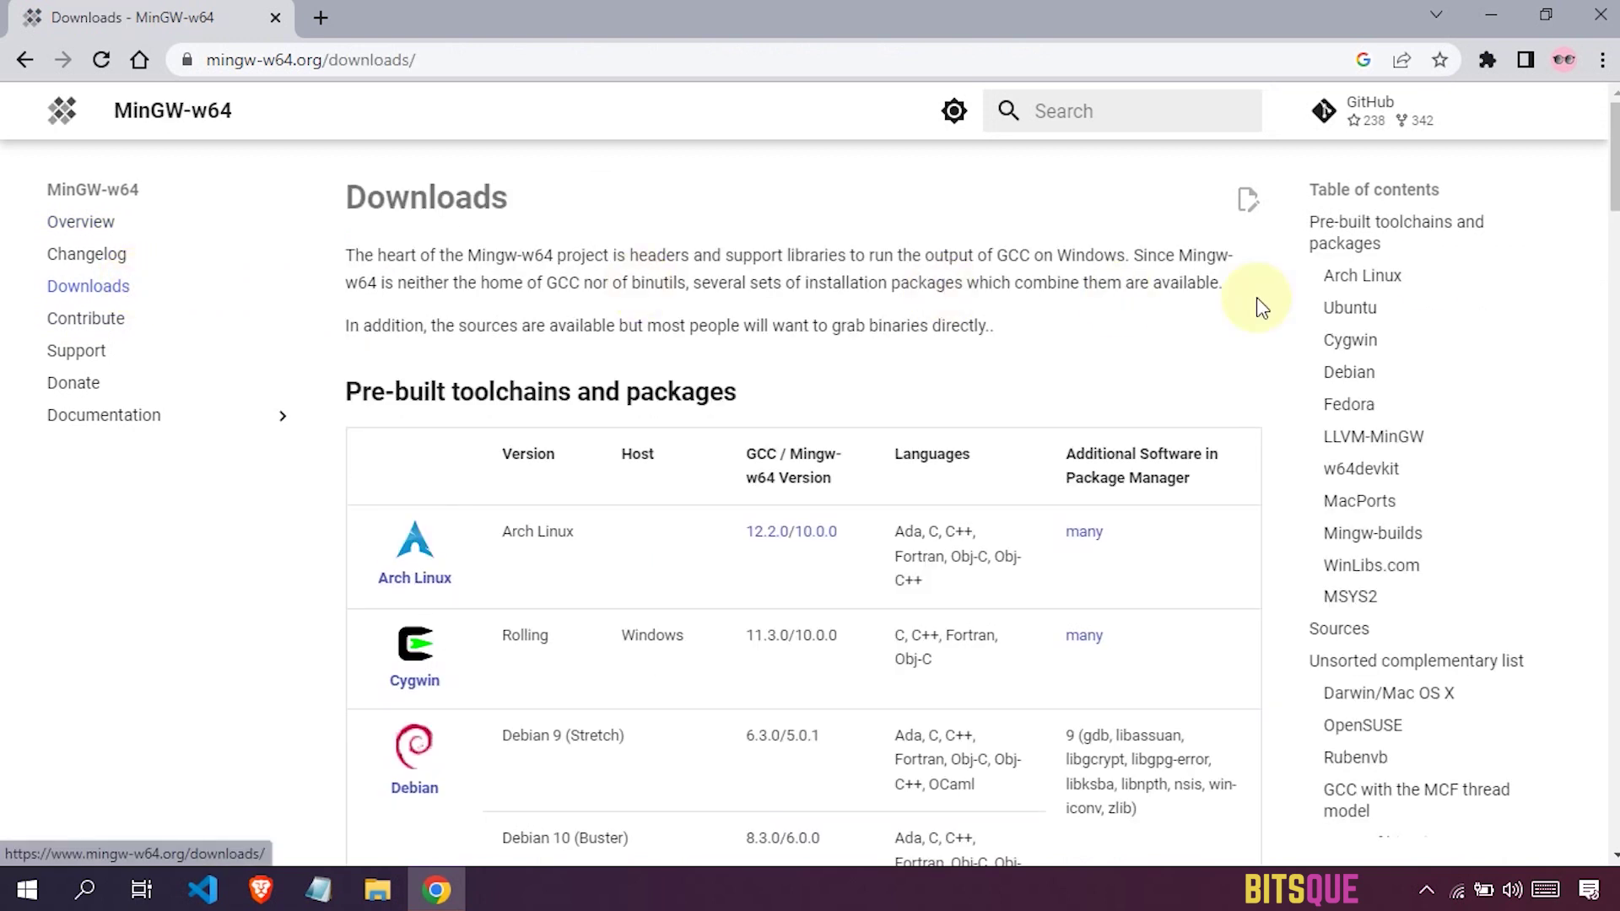
click(1375, 534)
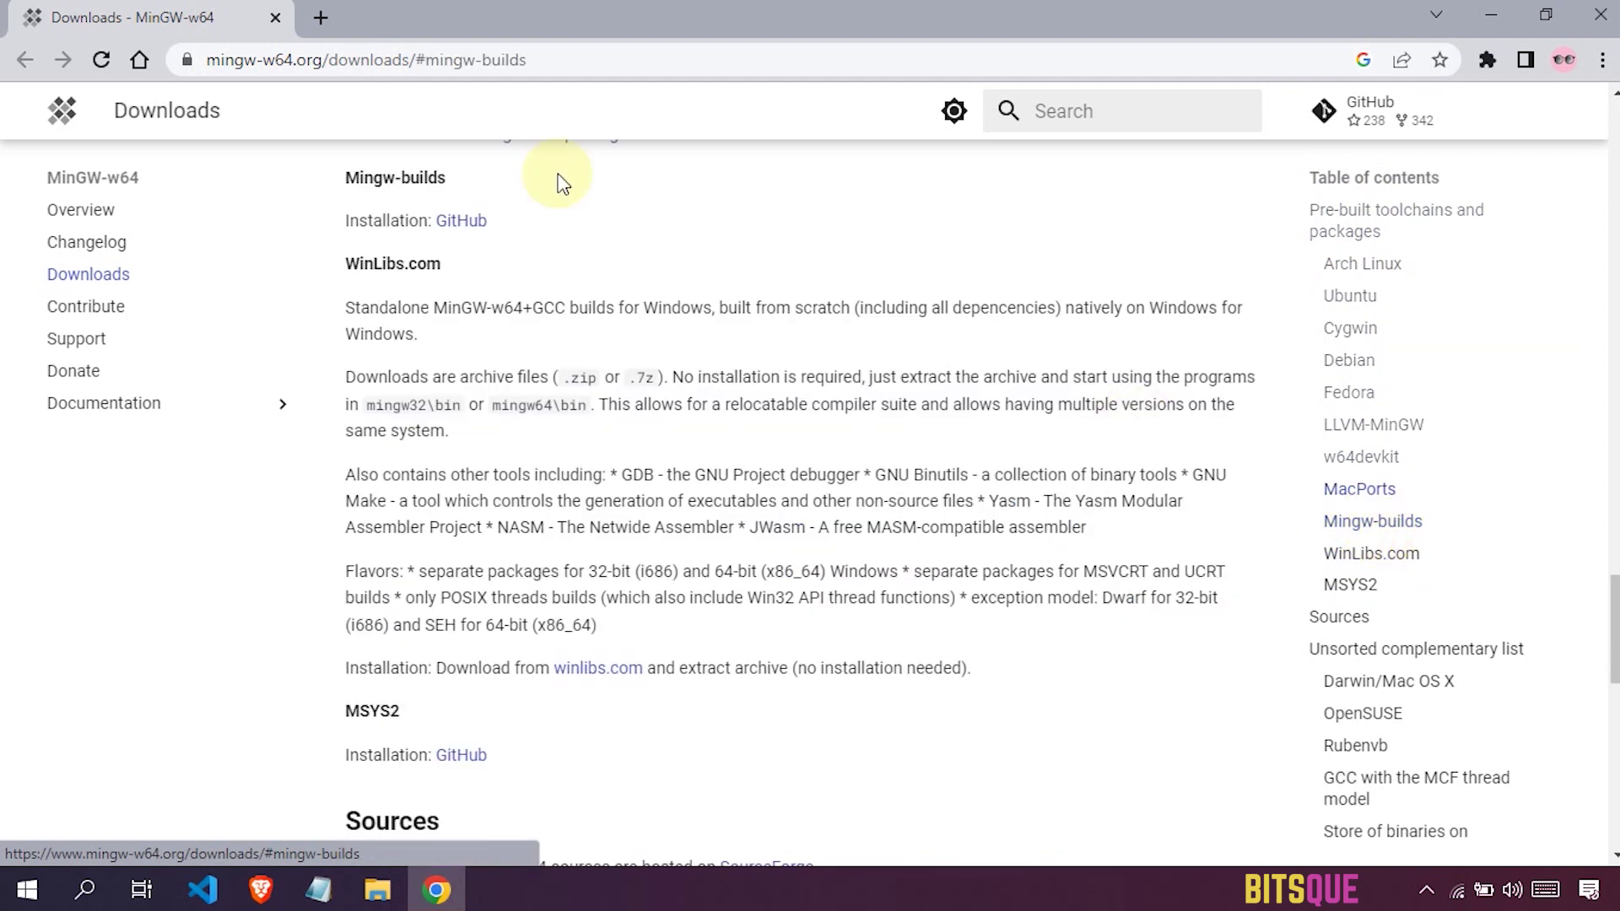
drag(341, 178, 467, 203)
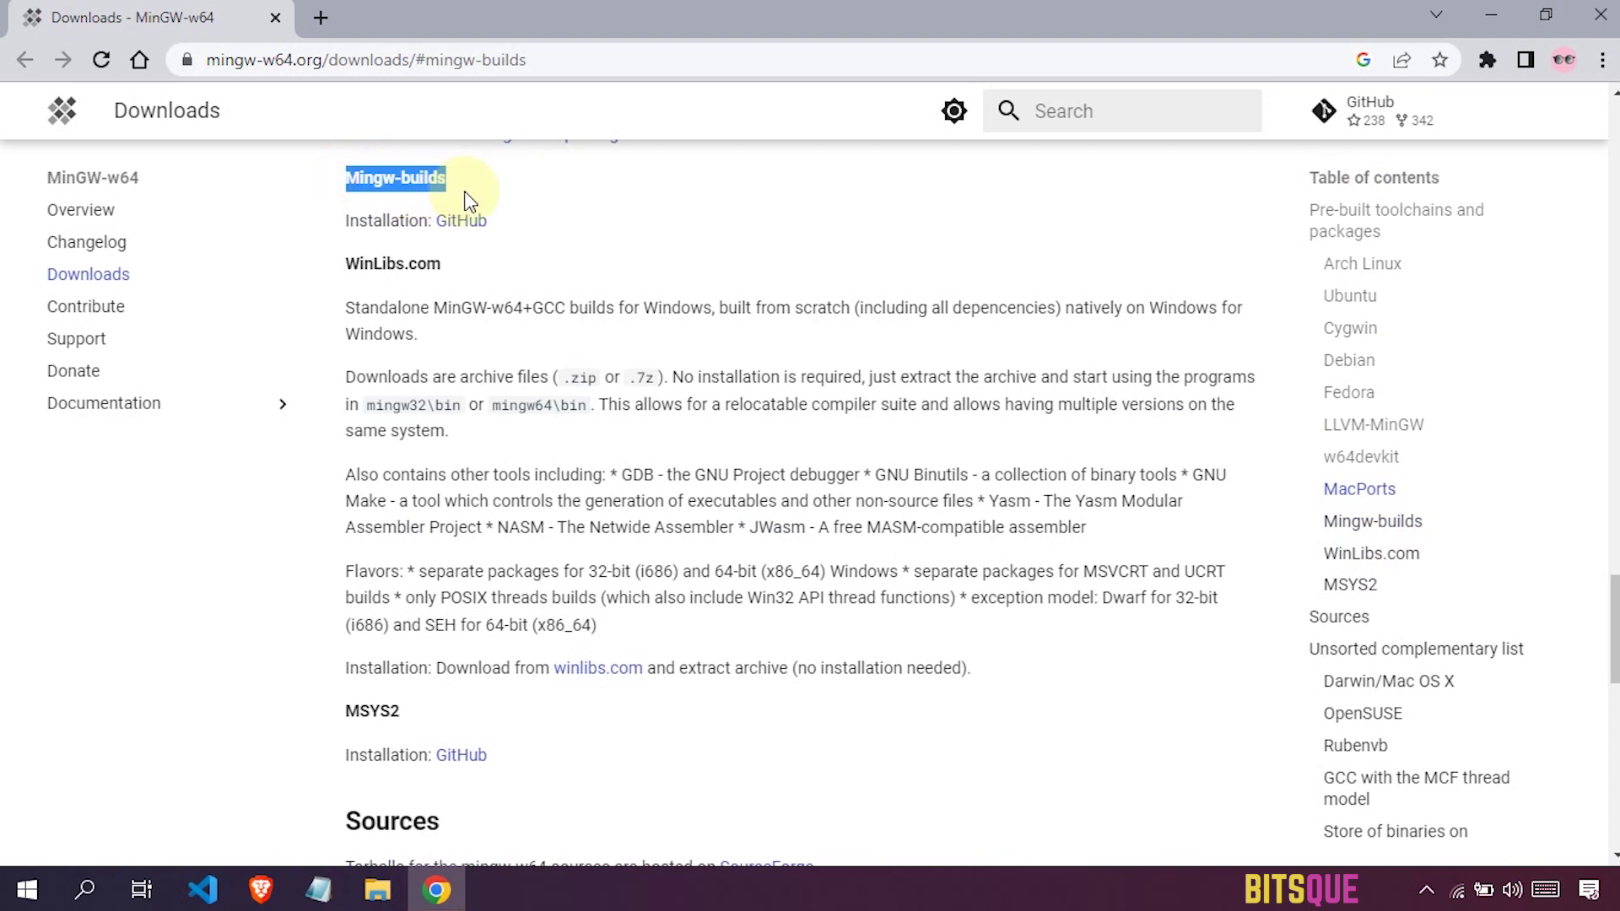
- Open the mingw-builds-binaries 12.2.0 release on GitHub and scroll down to its assets
click(471, 222)
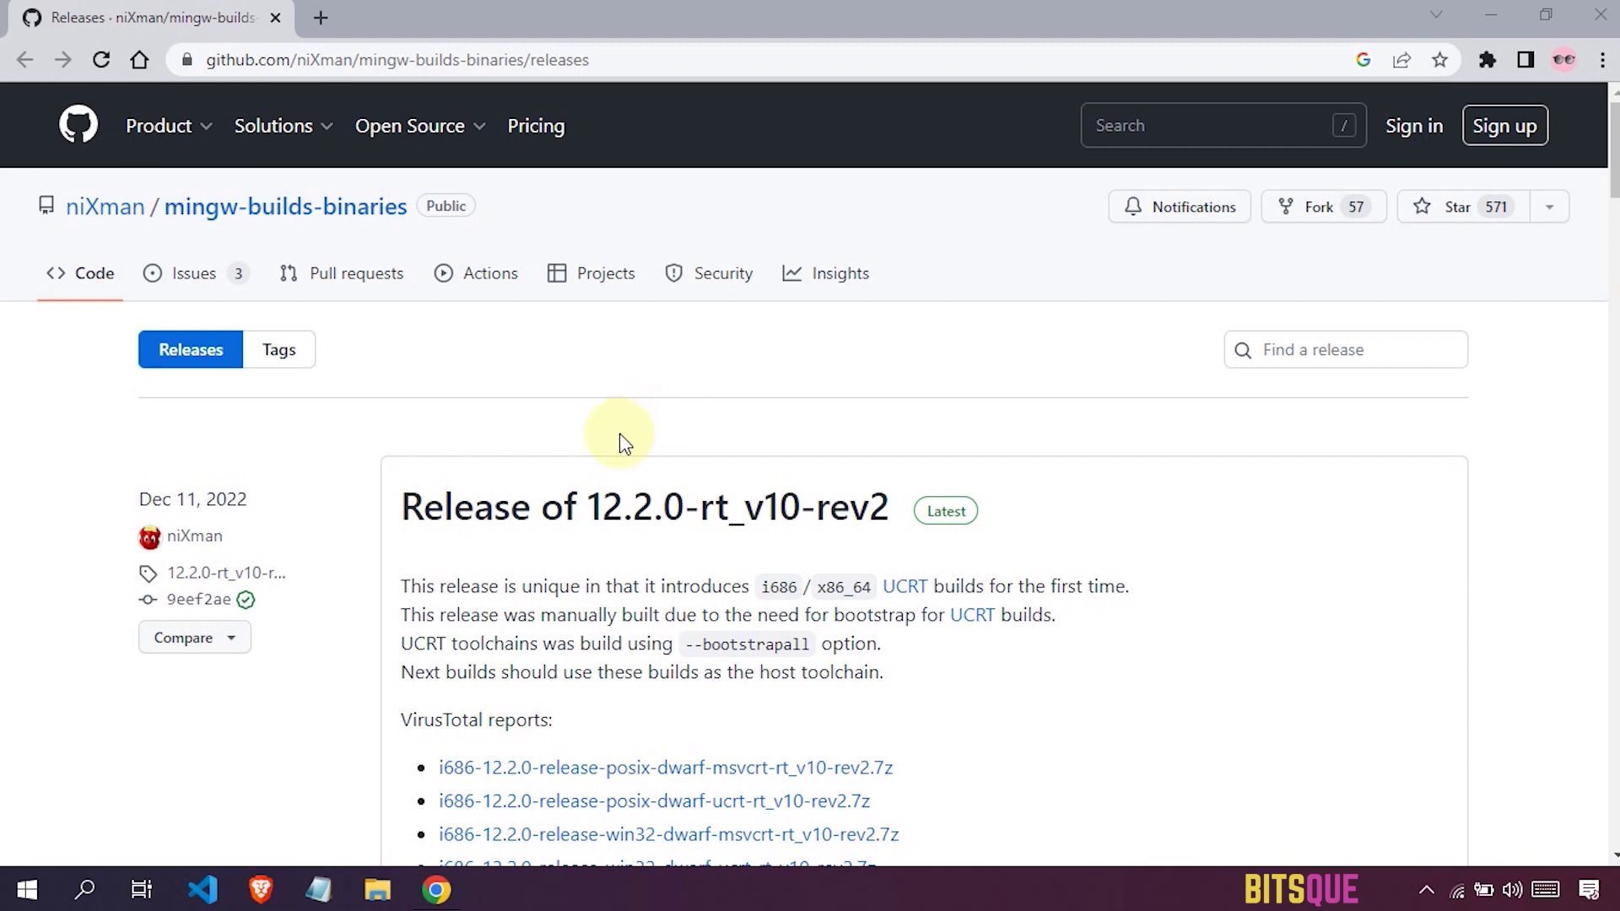
drag(588, 508, 710, 525)
scroll(704, 532, down, 2)
scroll(706, 528, down, 5)
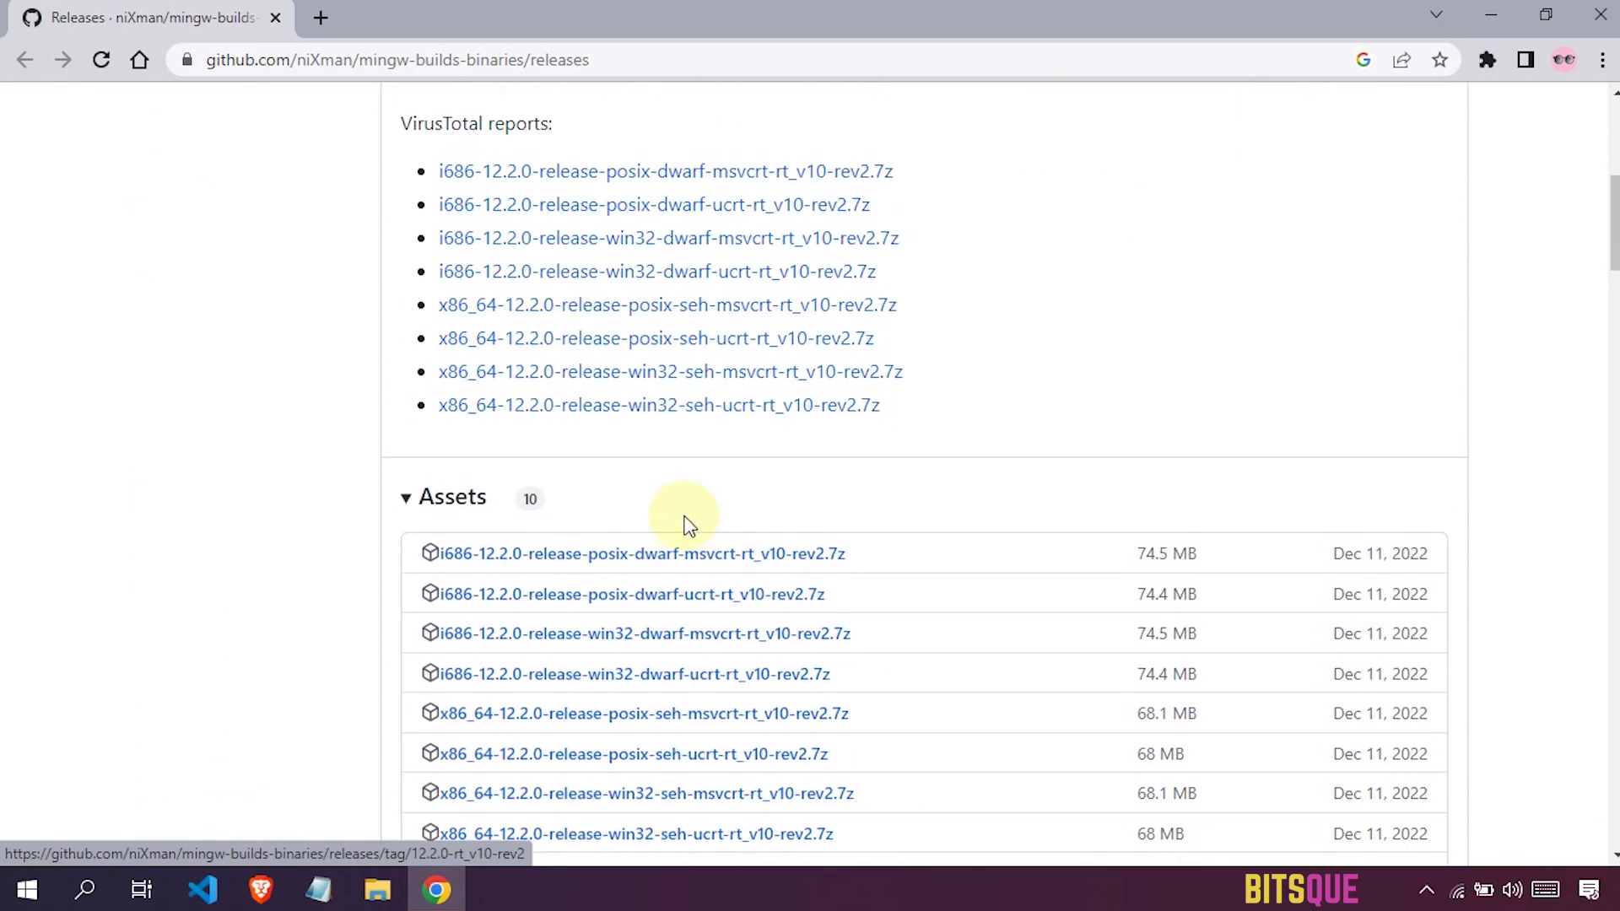
scroll(538, 519, down, 3)
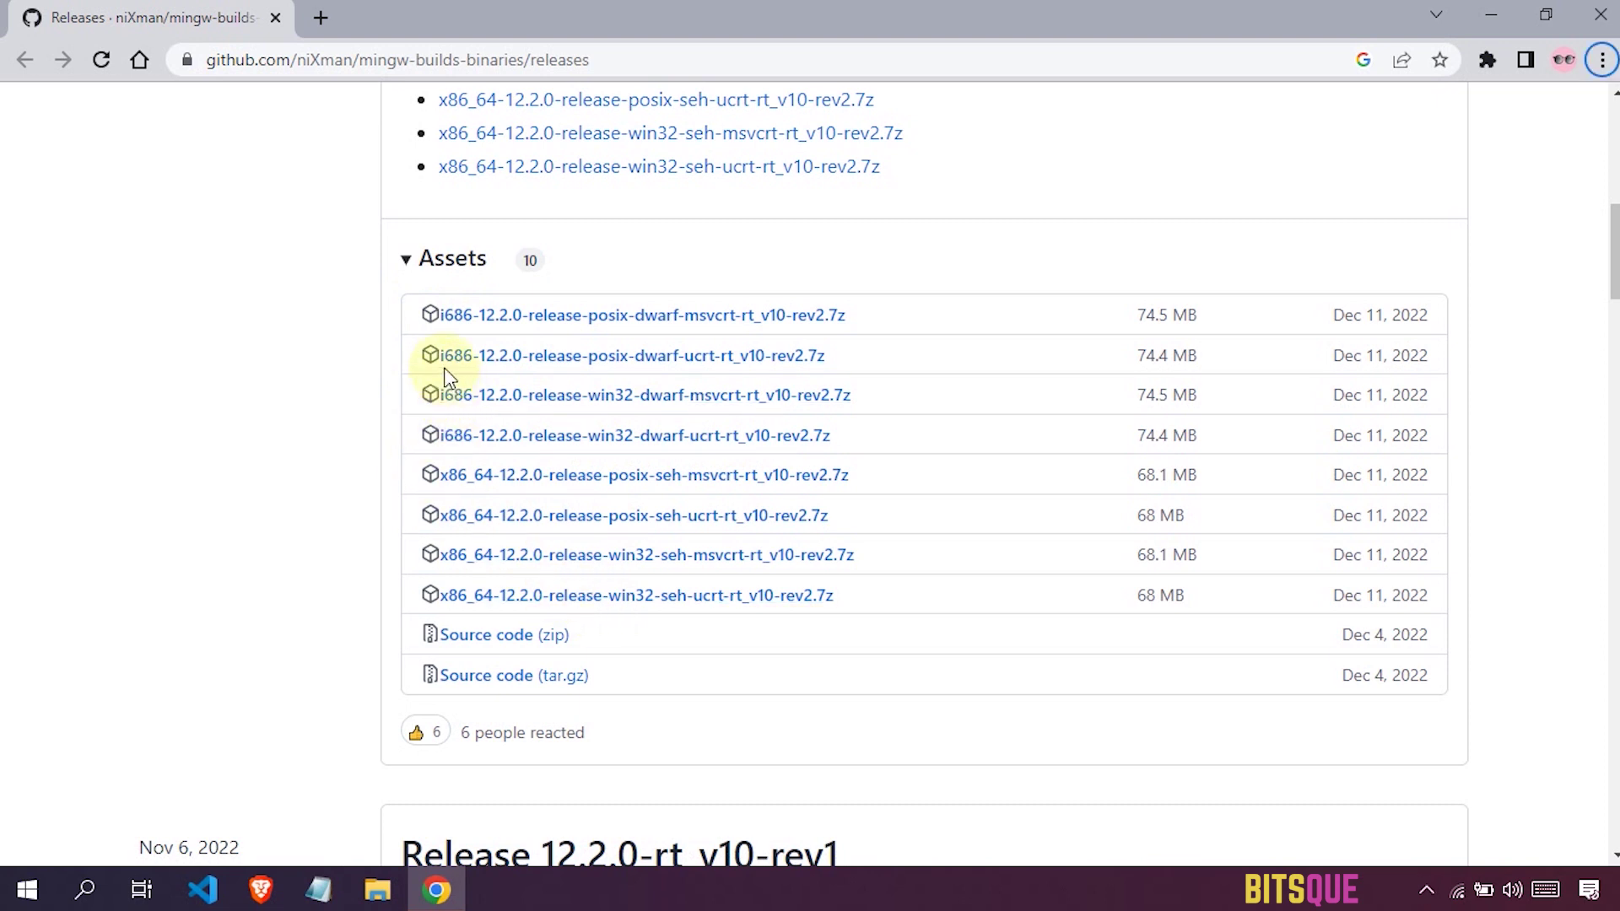
- Compare asset names and download x86_64-12.2.0-release-posix-seh-ucrt-rt_v10-rev2.7z
drag(437, 356, 472, 356)
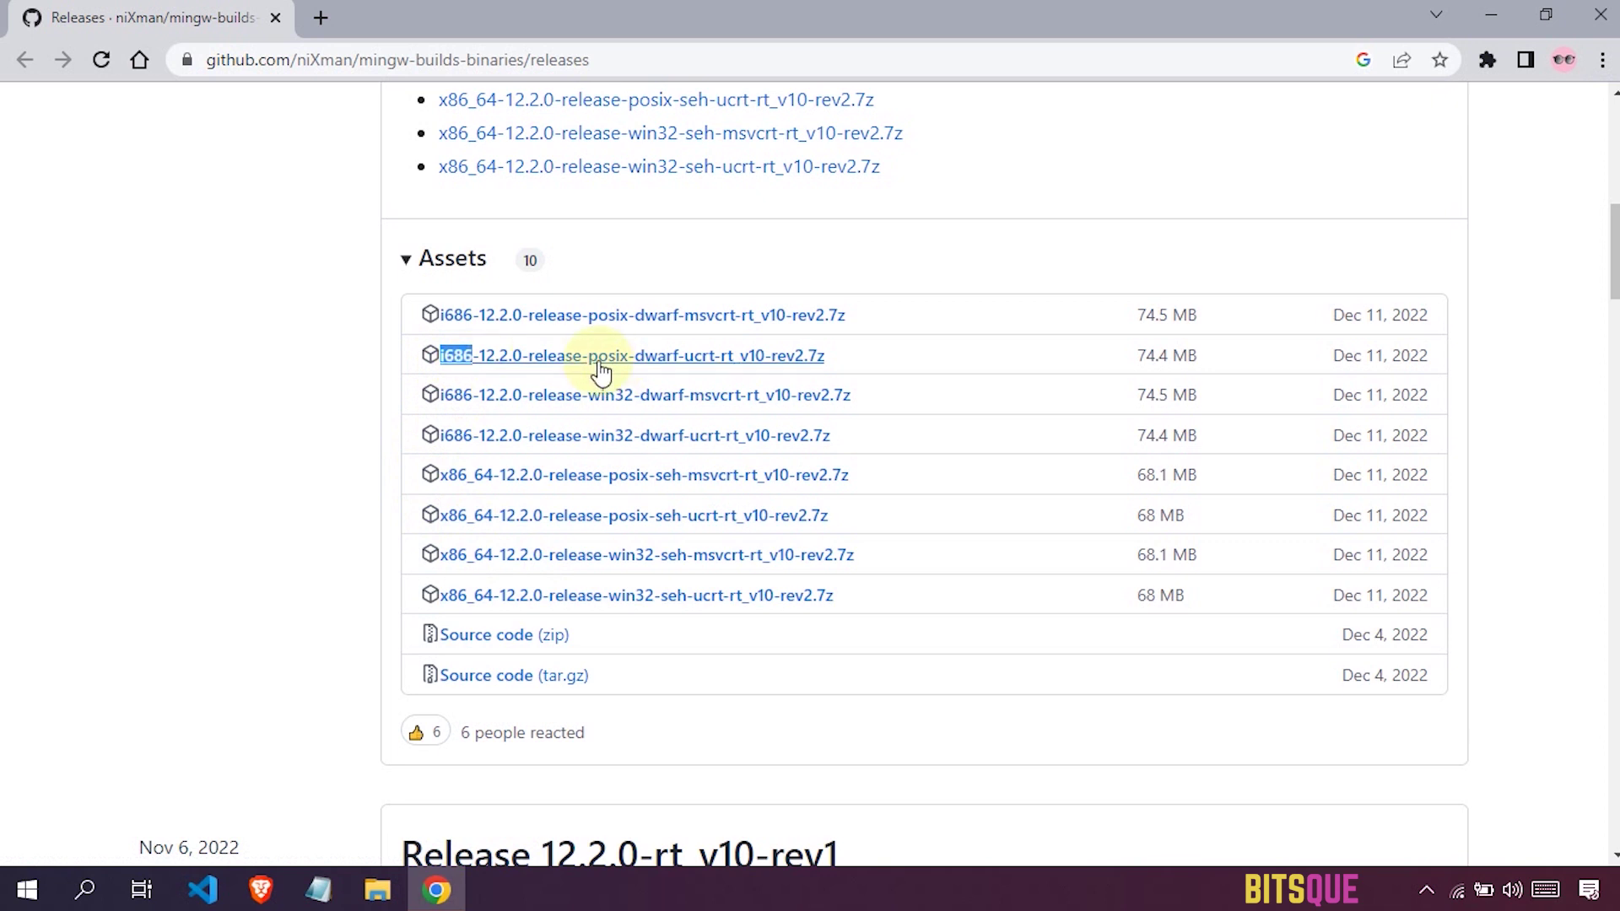
drag(588, 356, 729, 381)
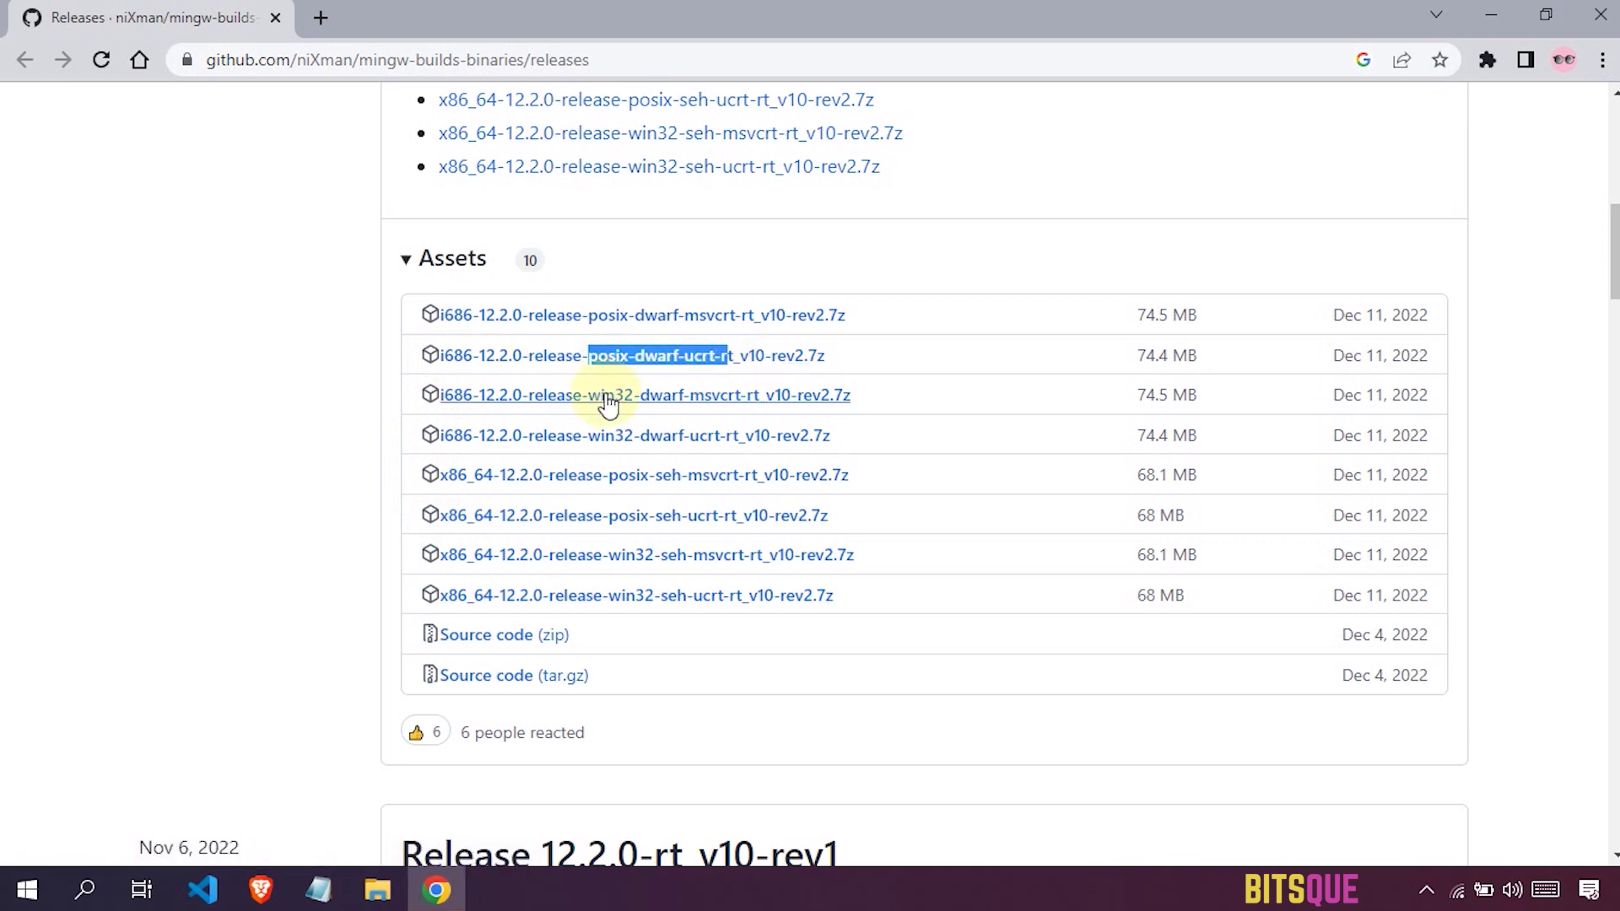
scroll(518, 453, down, 1)
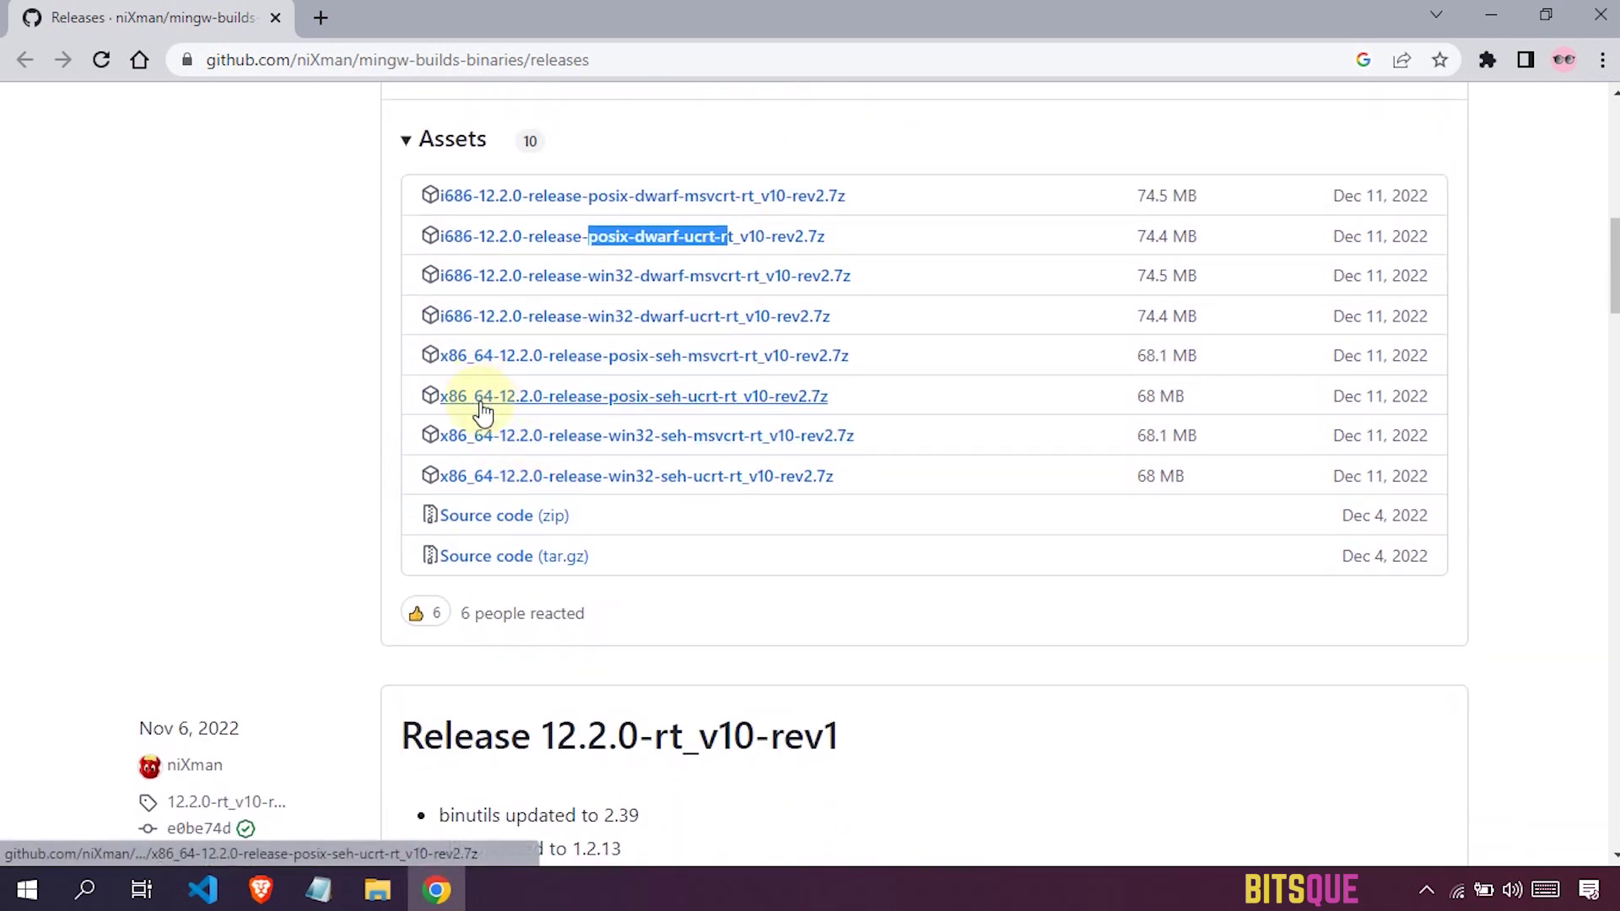
drag(438, 409, 490, 413)
drag(622, 410, 727, 408)
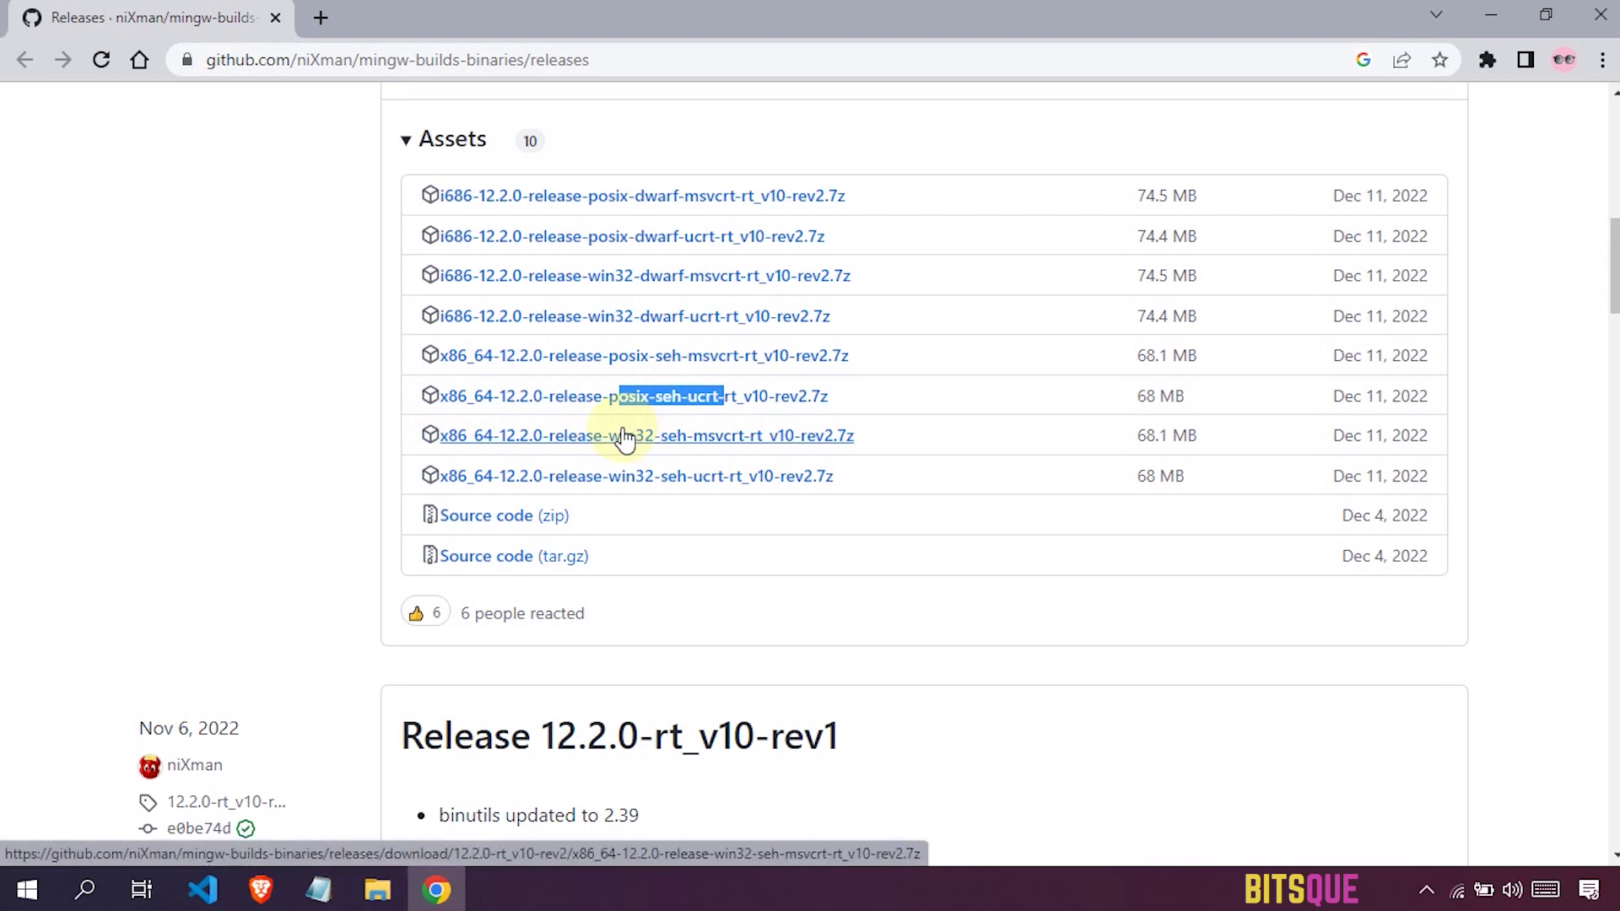
scroll(625, 437, down, 2)
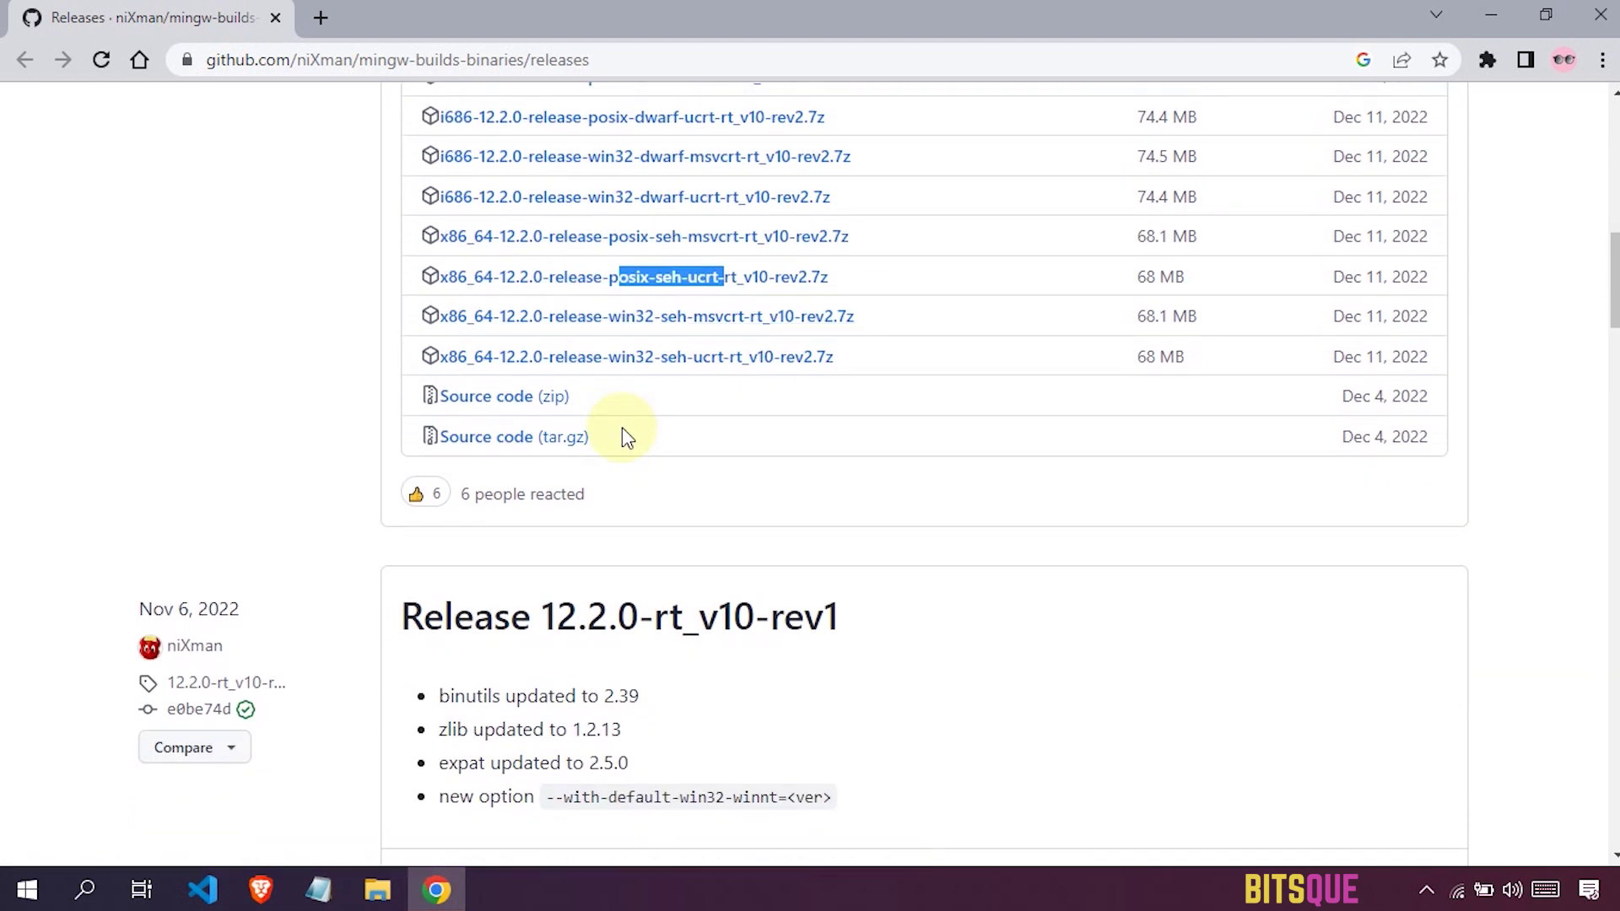
scroll(625, 426, up, 1)
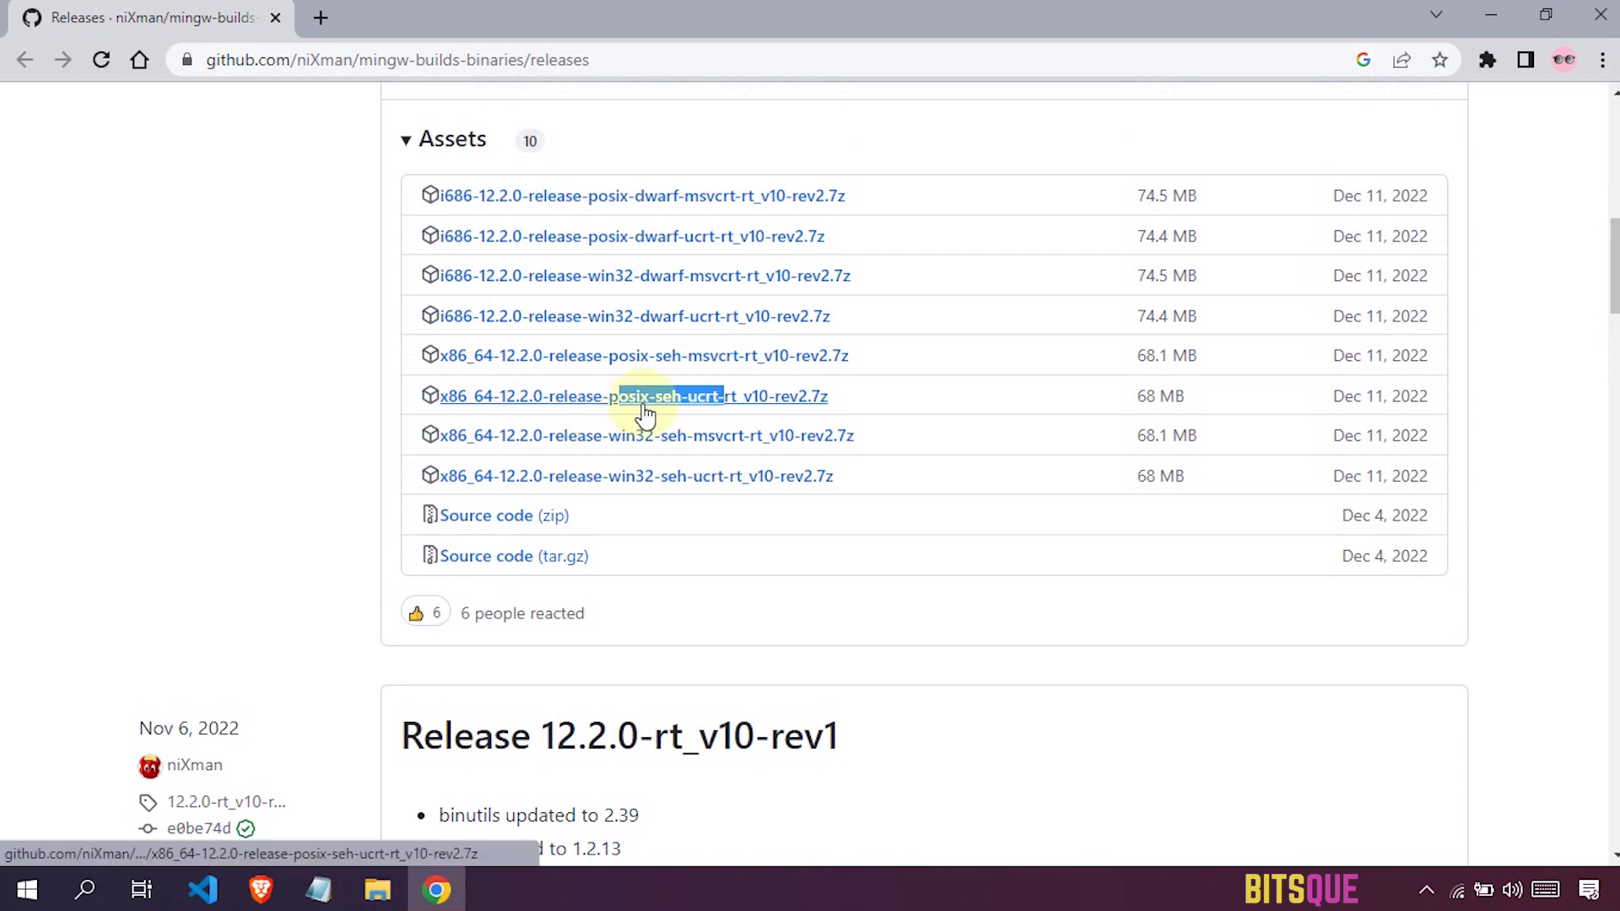
click(645, 413)
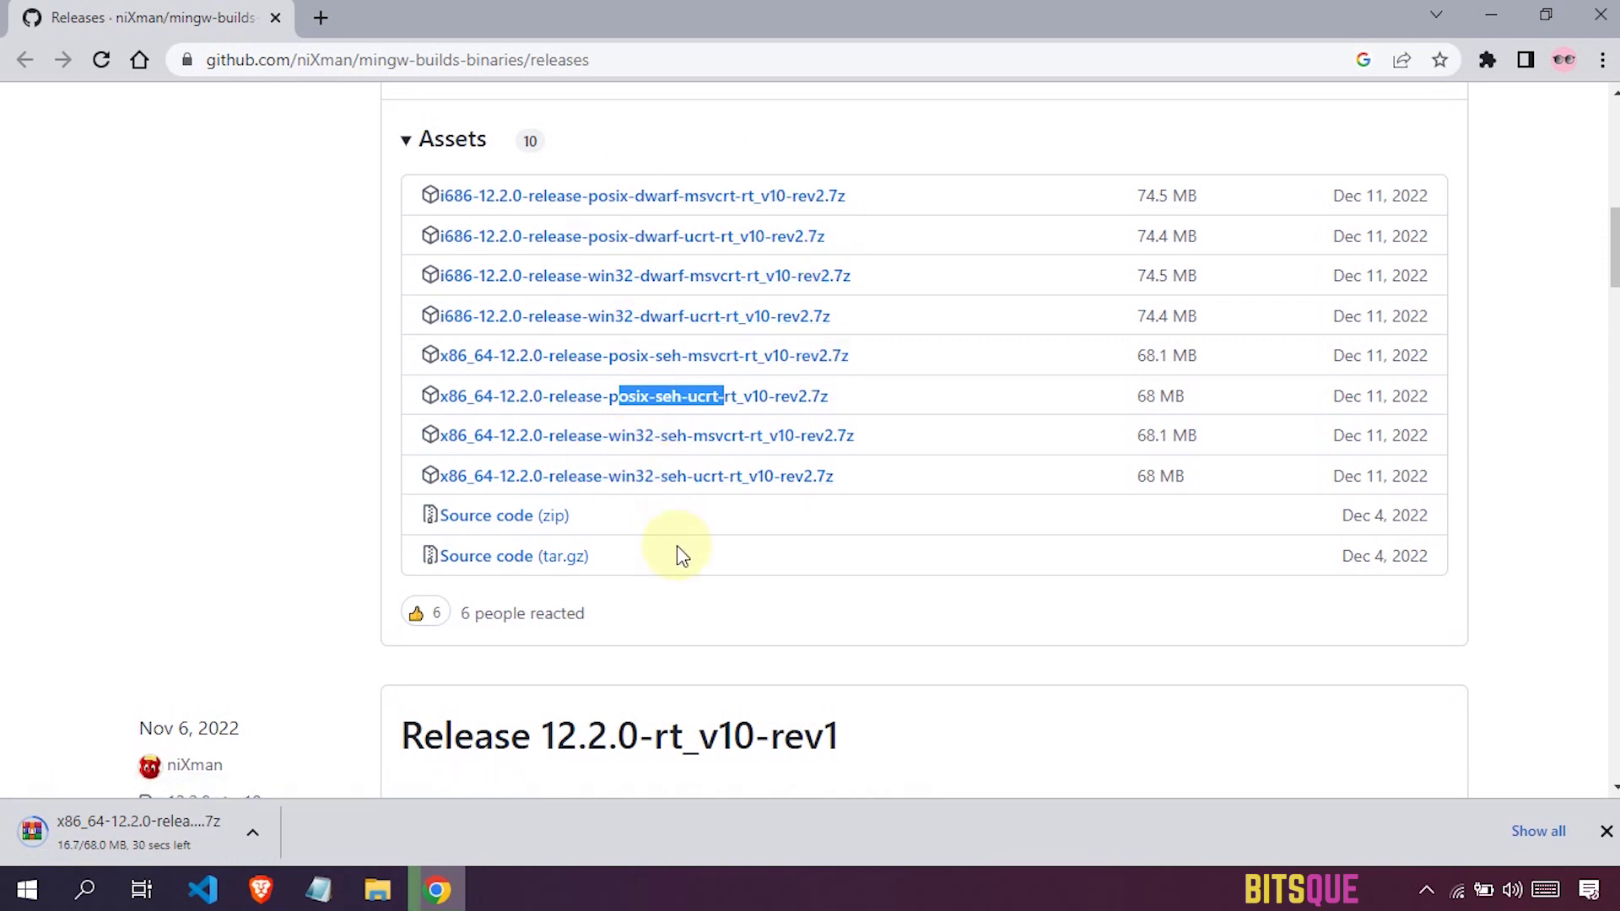
scroll(677, 545, up, 1)
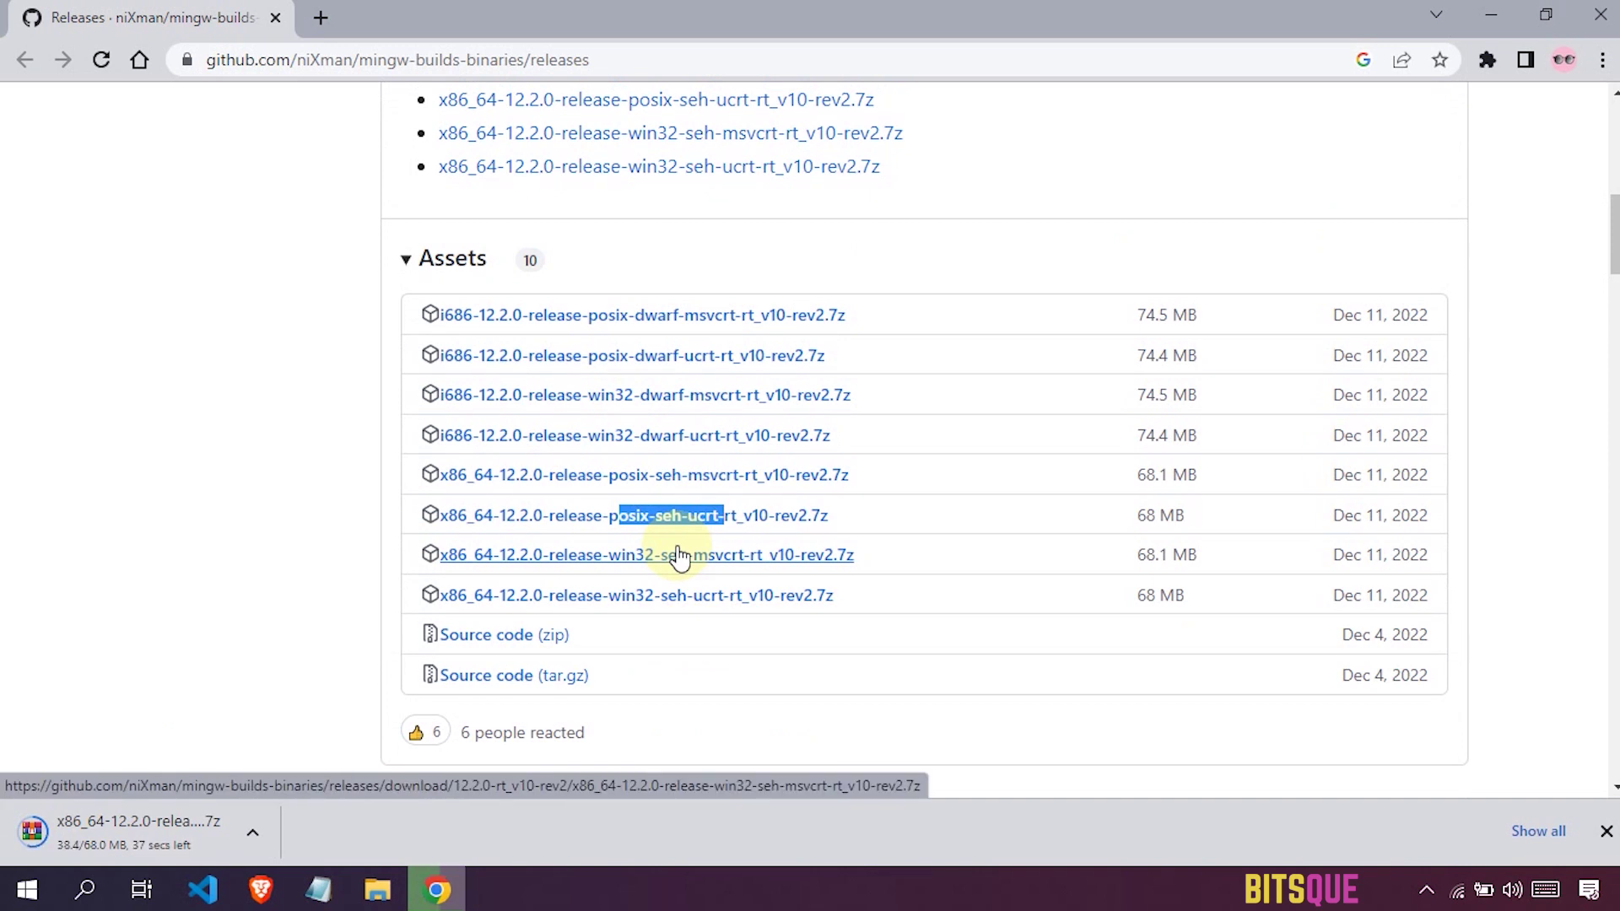
click(692, 734)
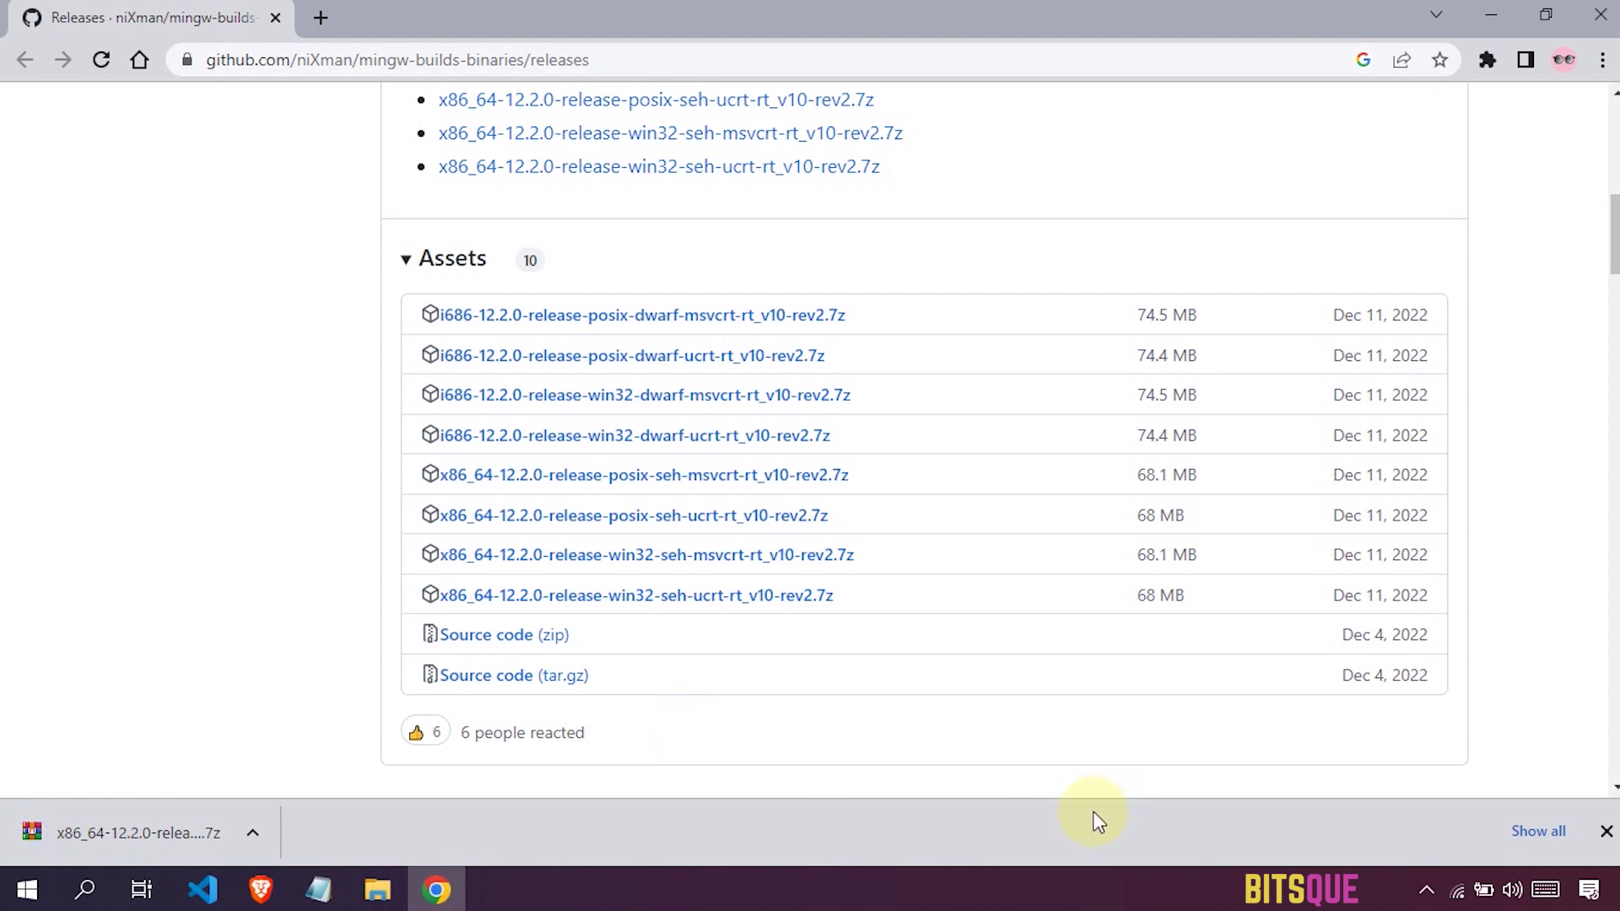
- Show the downloaded .7z archive in Downloads and choose WinRAR's Extract files for it
click(1519, 837)
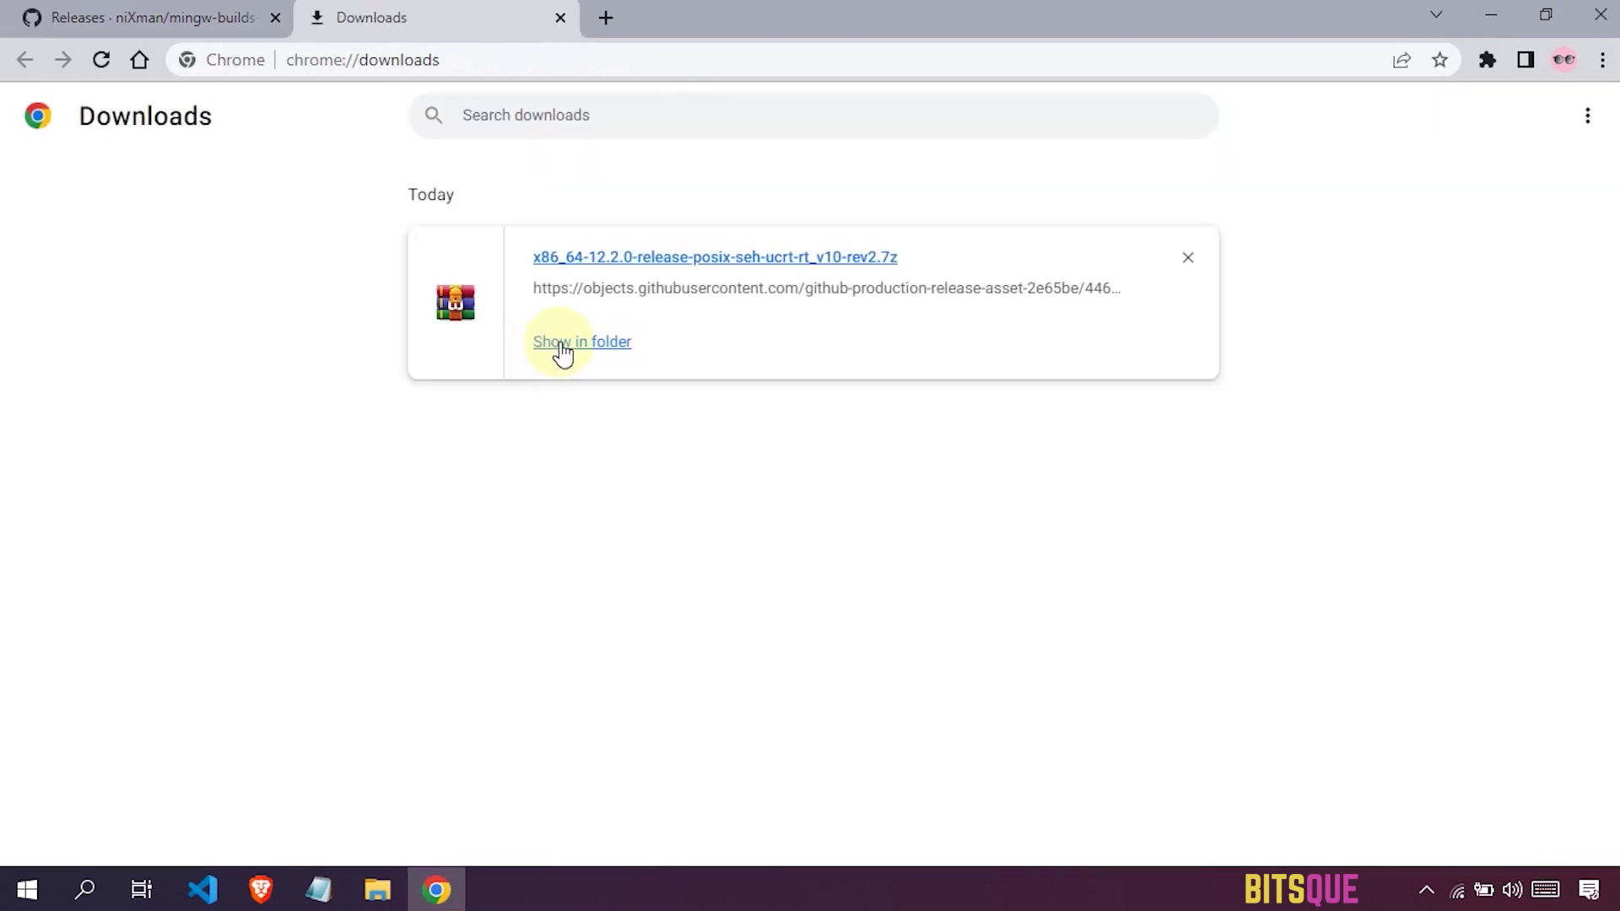
click(550, 344)
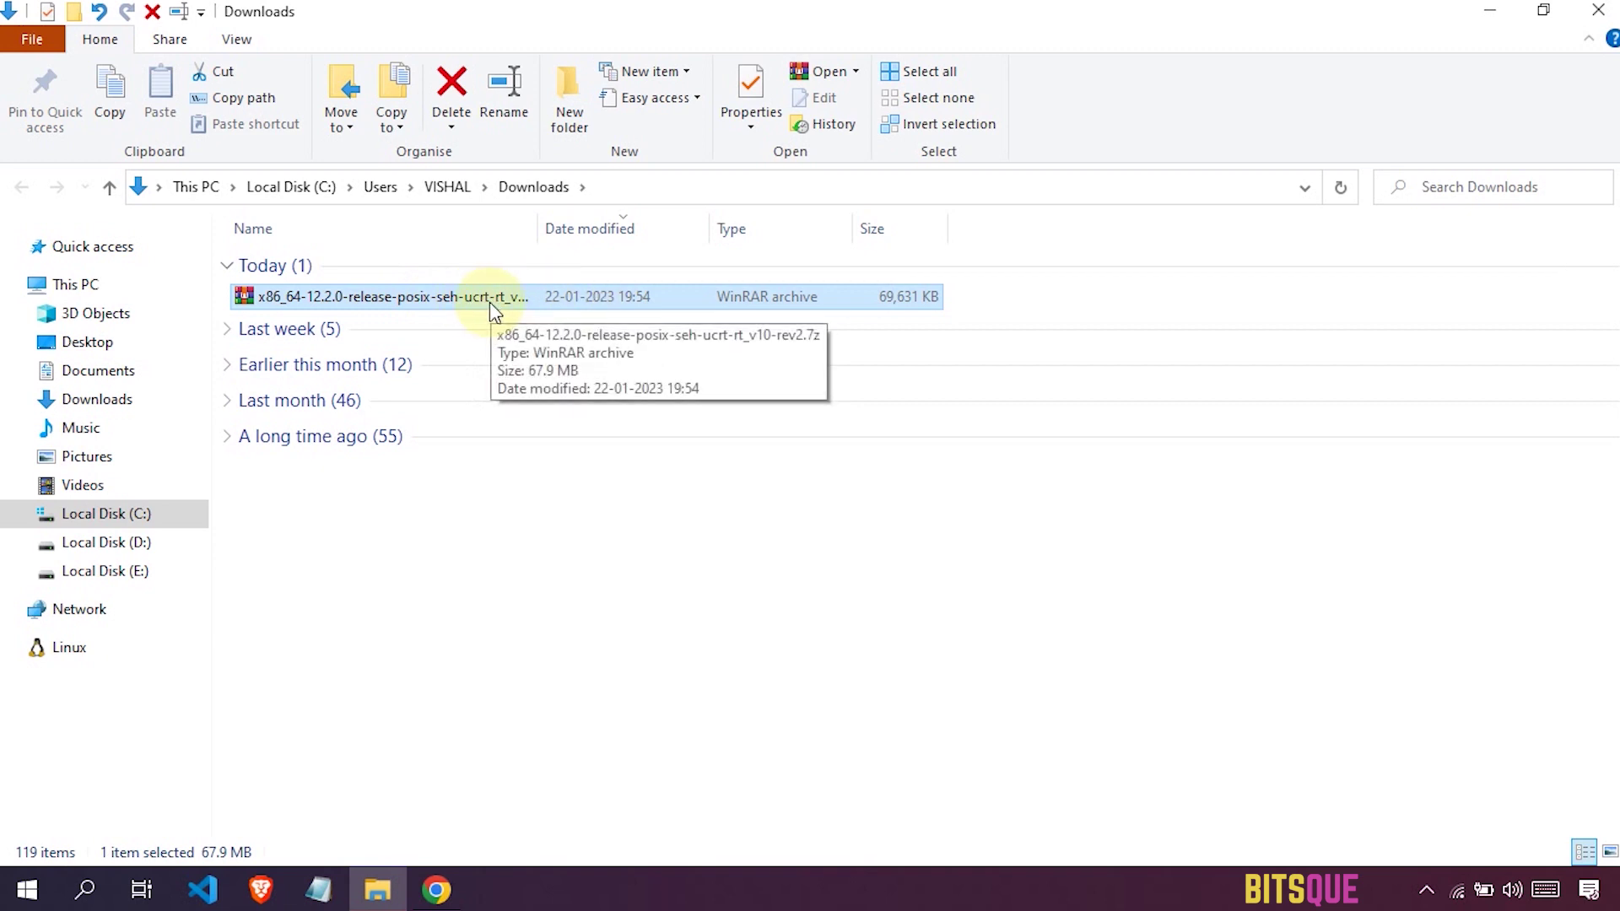
double_click(489, 300)
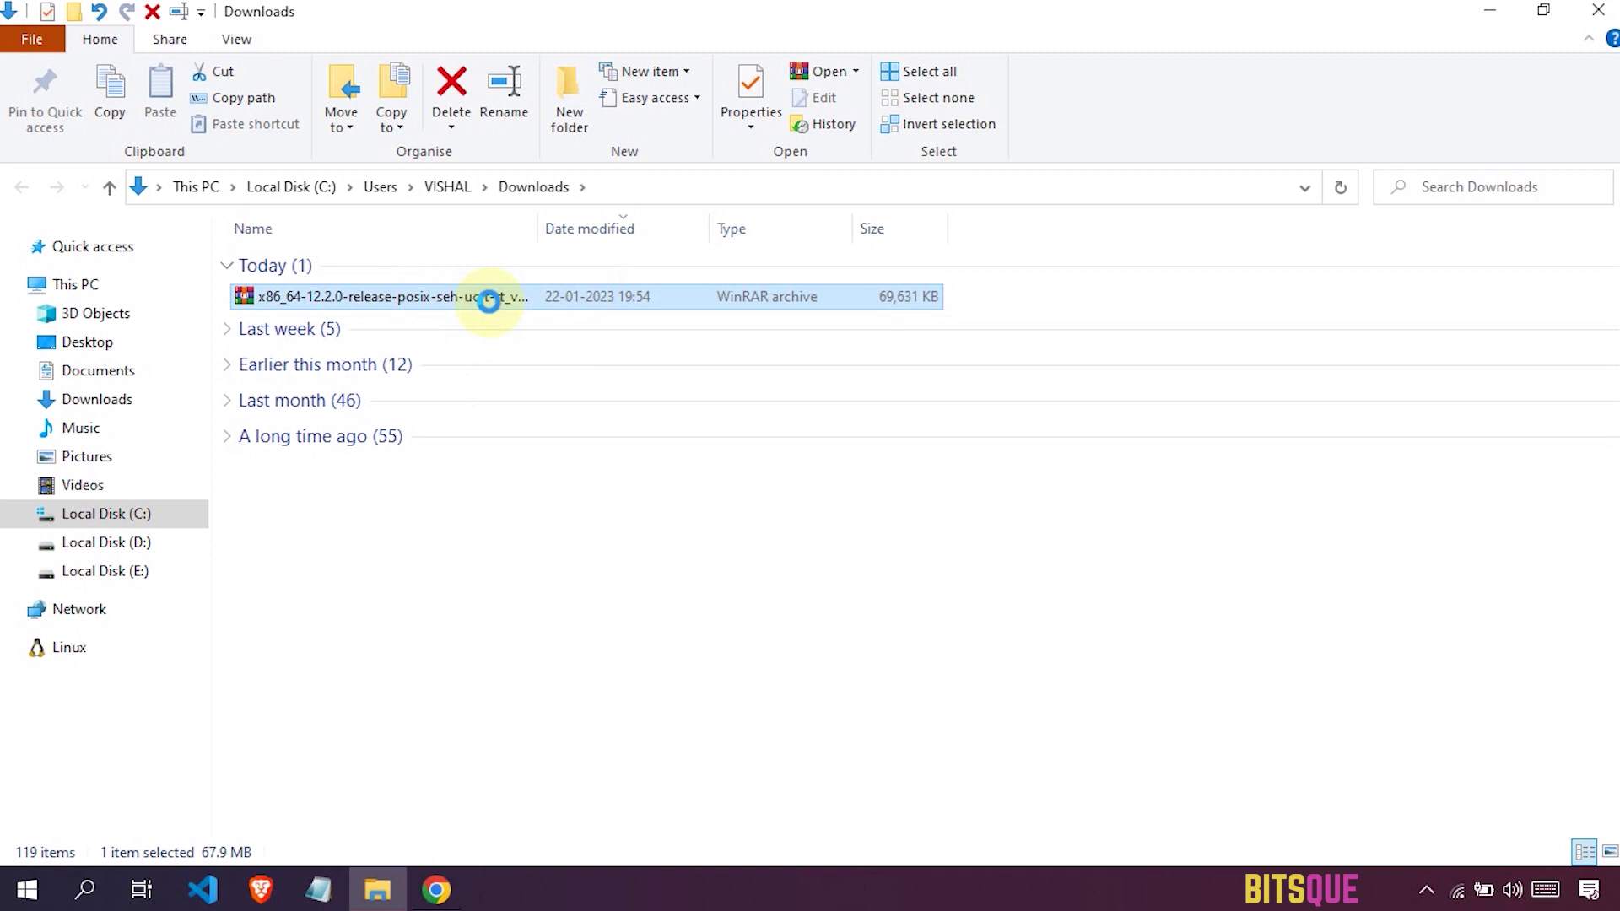
right_click(490, 301)
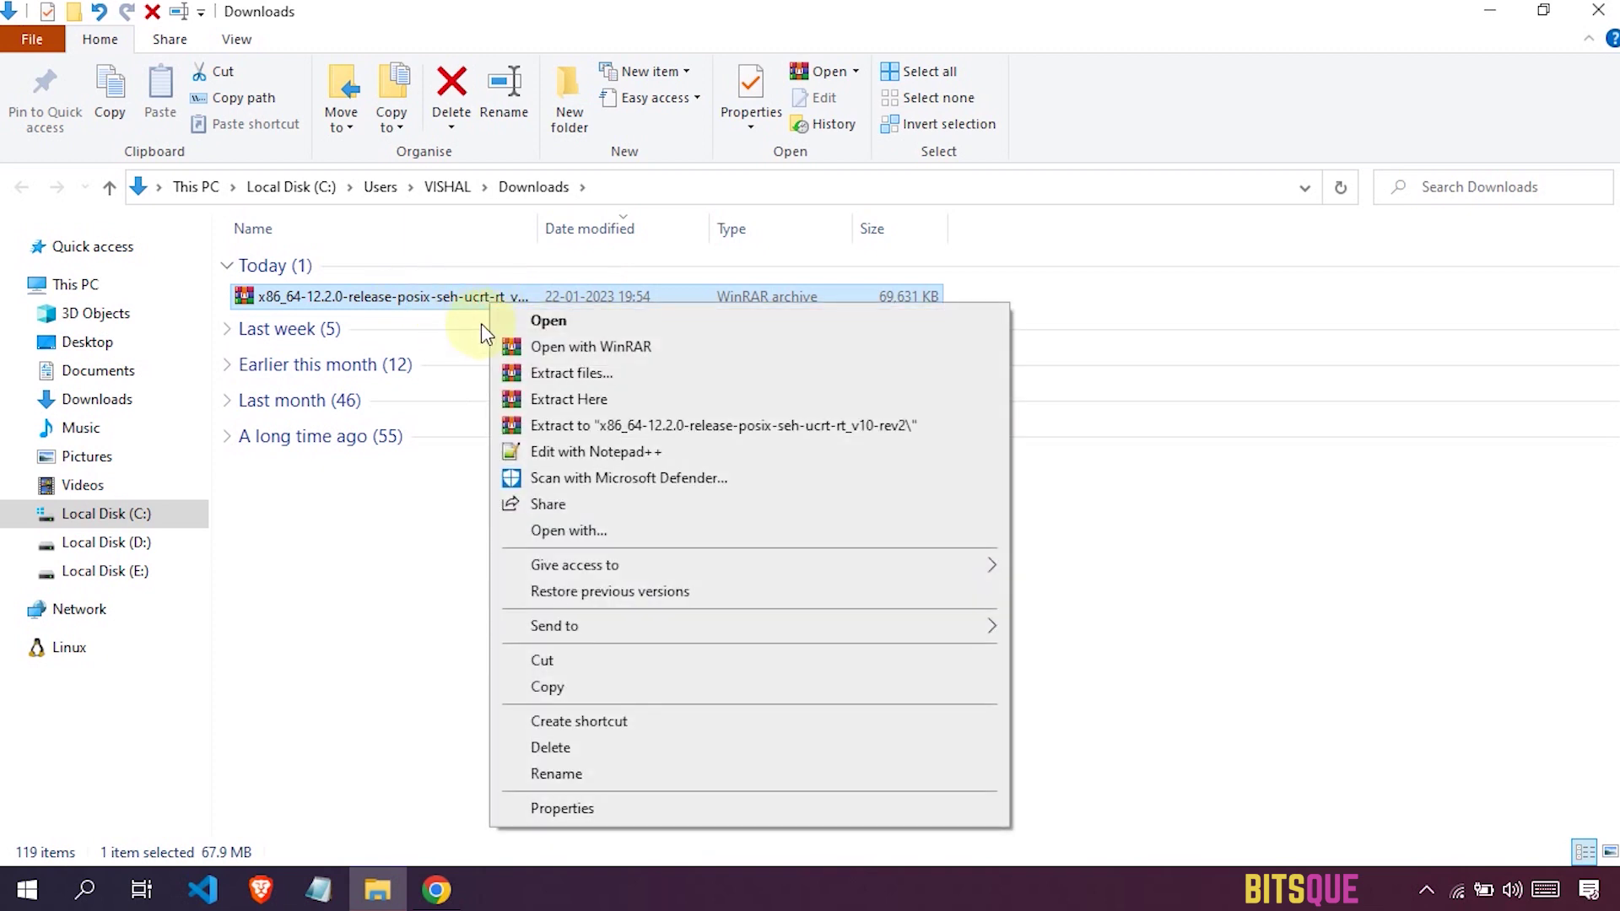
click(549, 378)
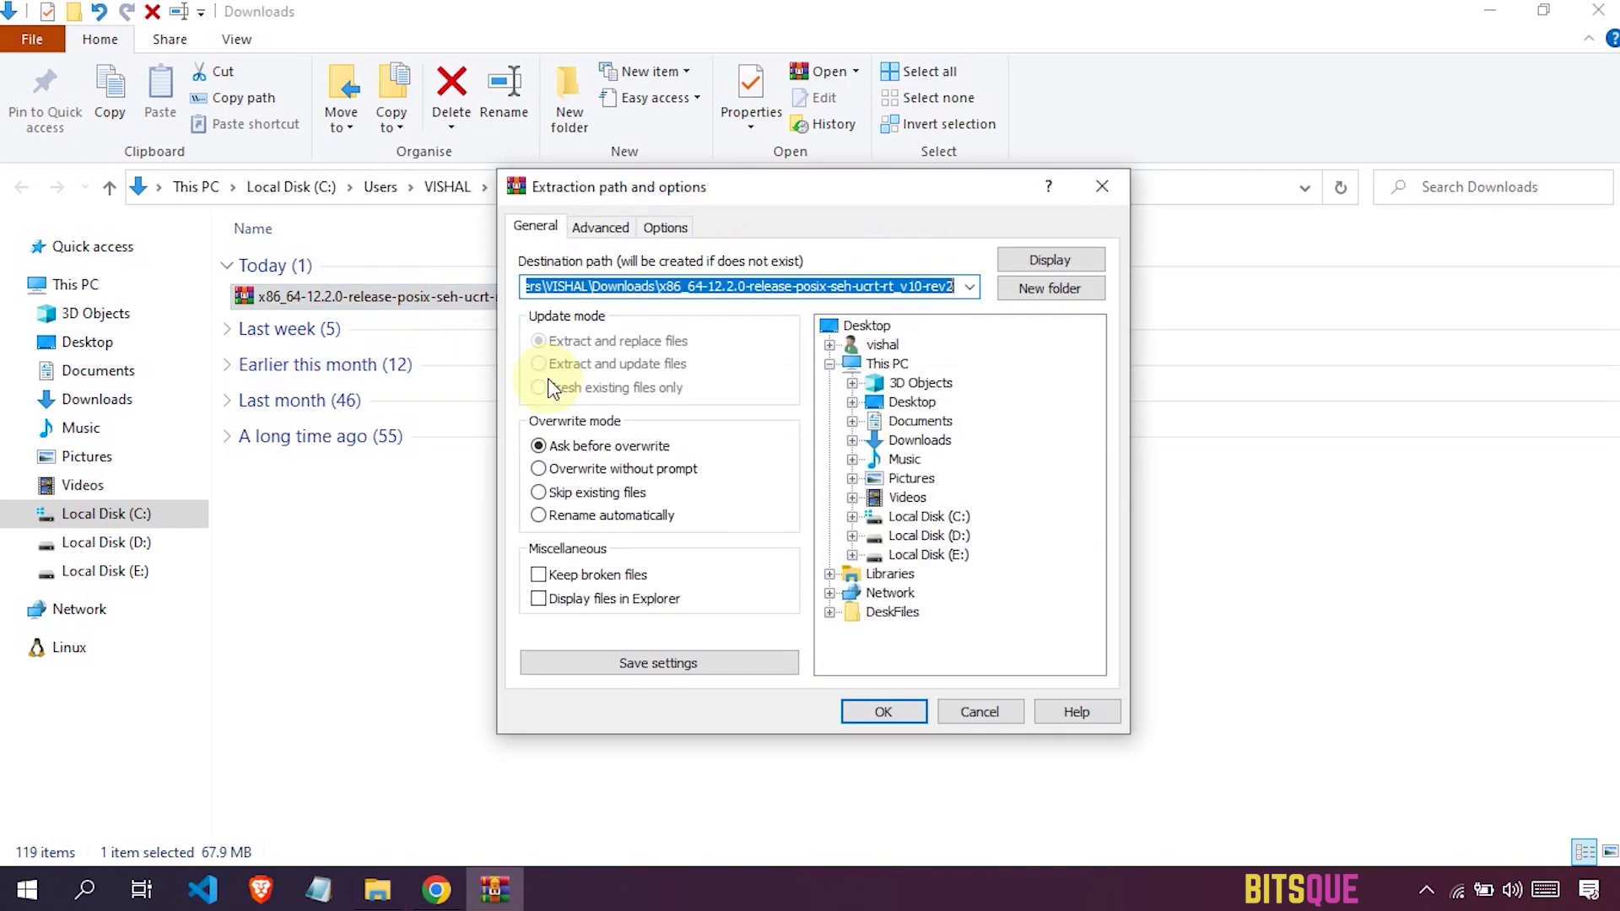
- Set the extraction destination to Local Disk (C:) and extract the archive
click(914, 517)
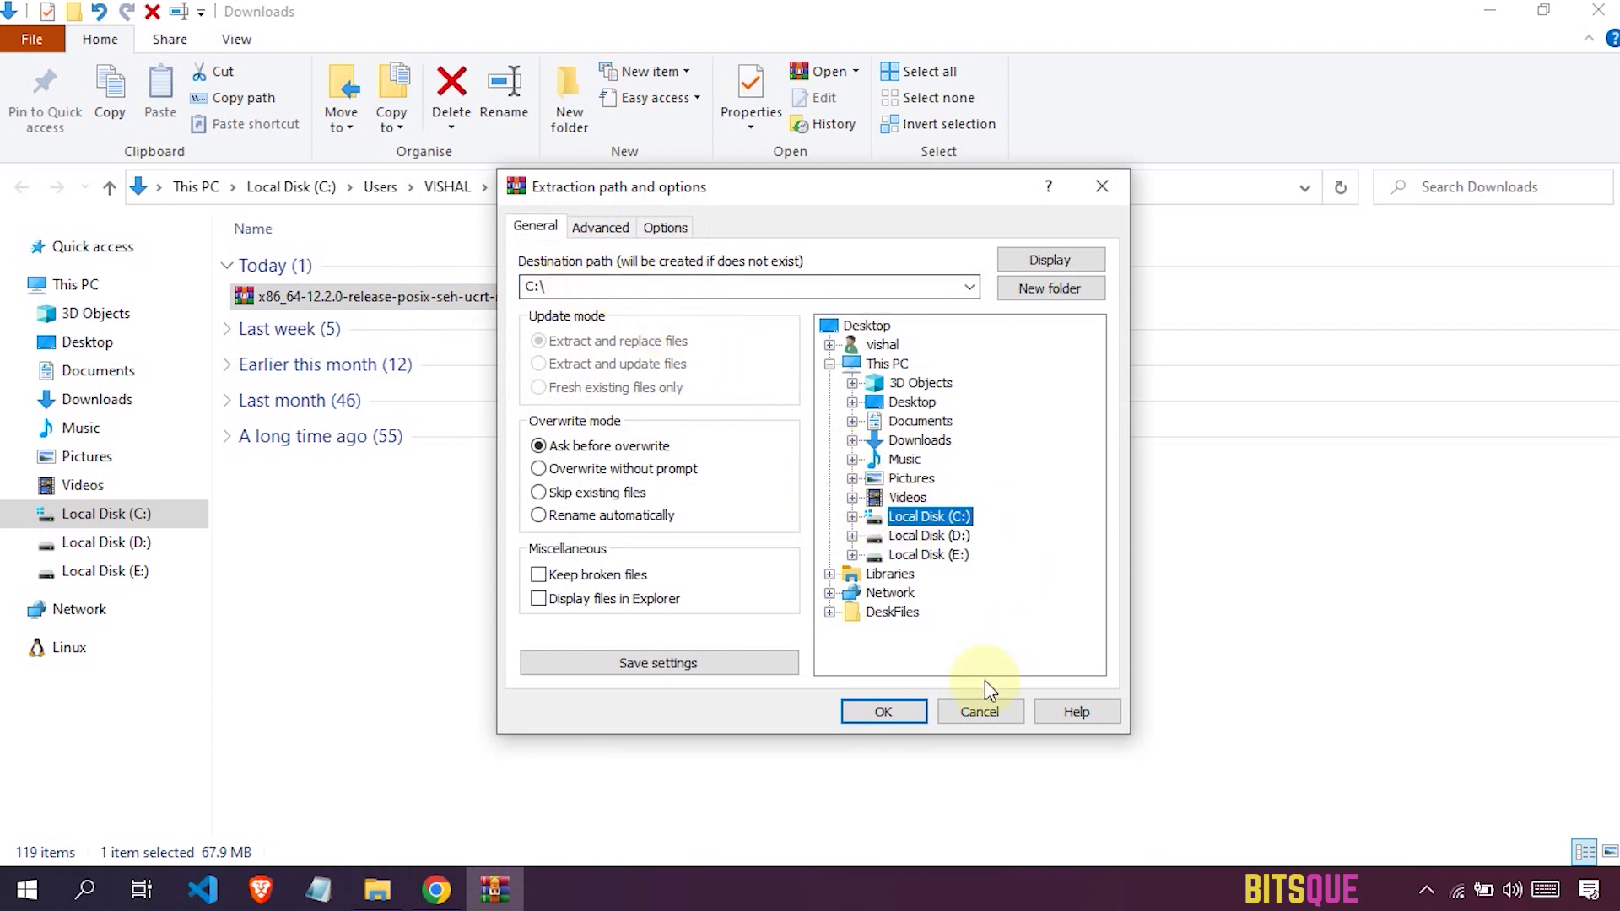
click(917, 716)
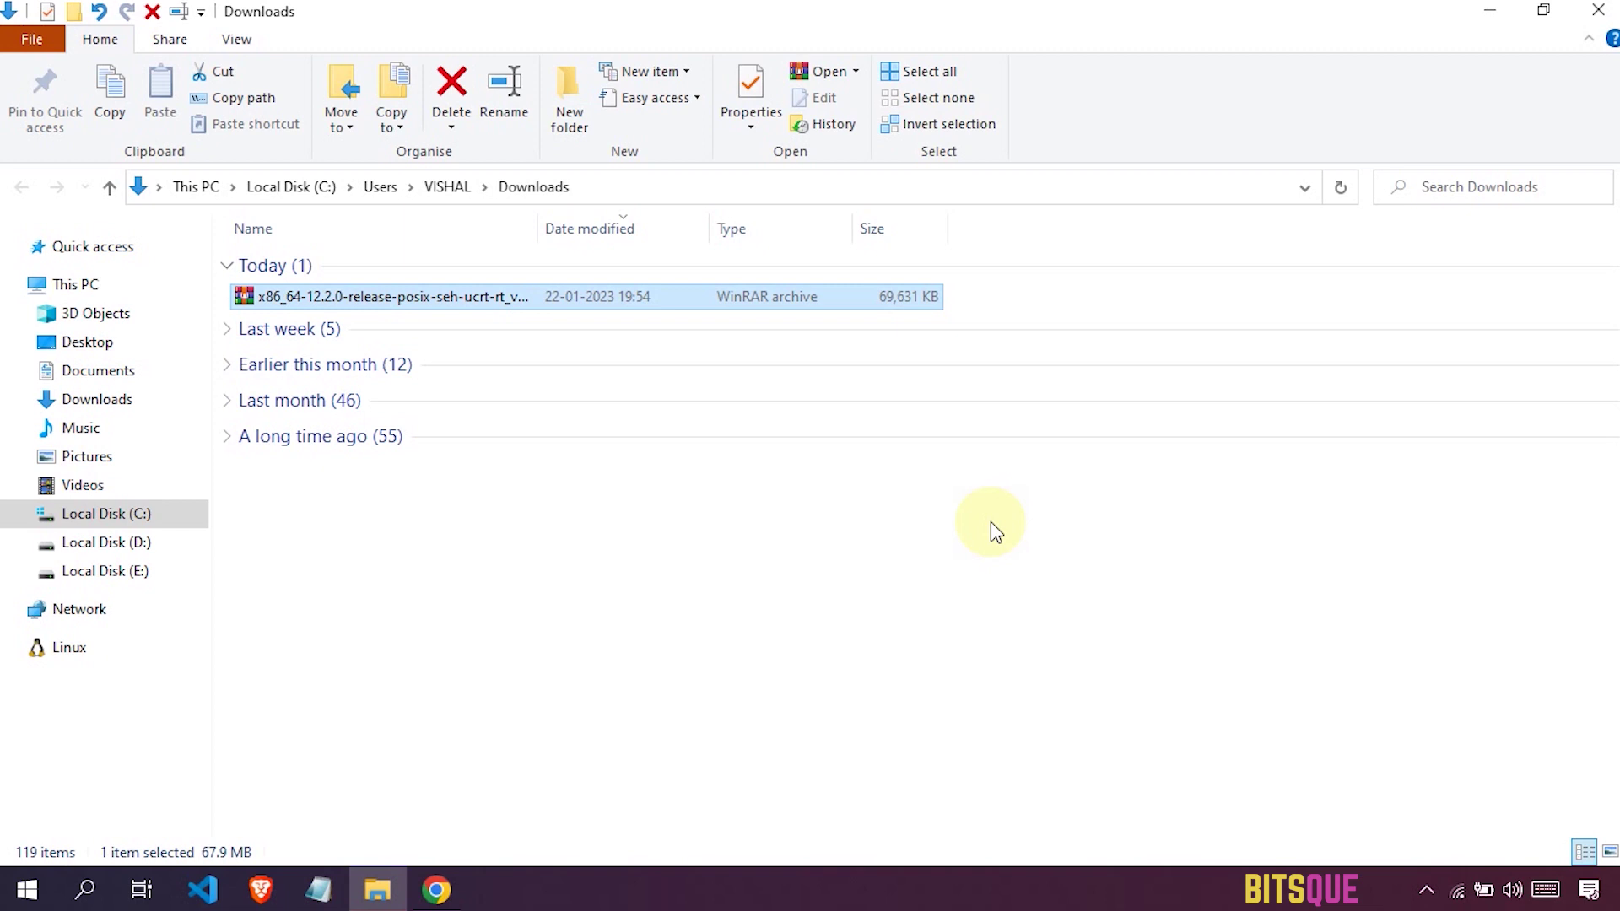
- Open C:\mingw64\bin and copy its full path from the address bar
click(187, 516)
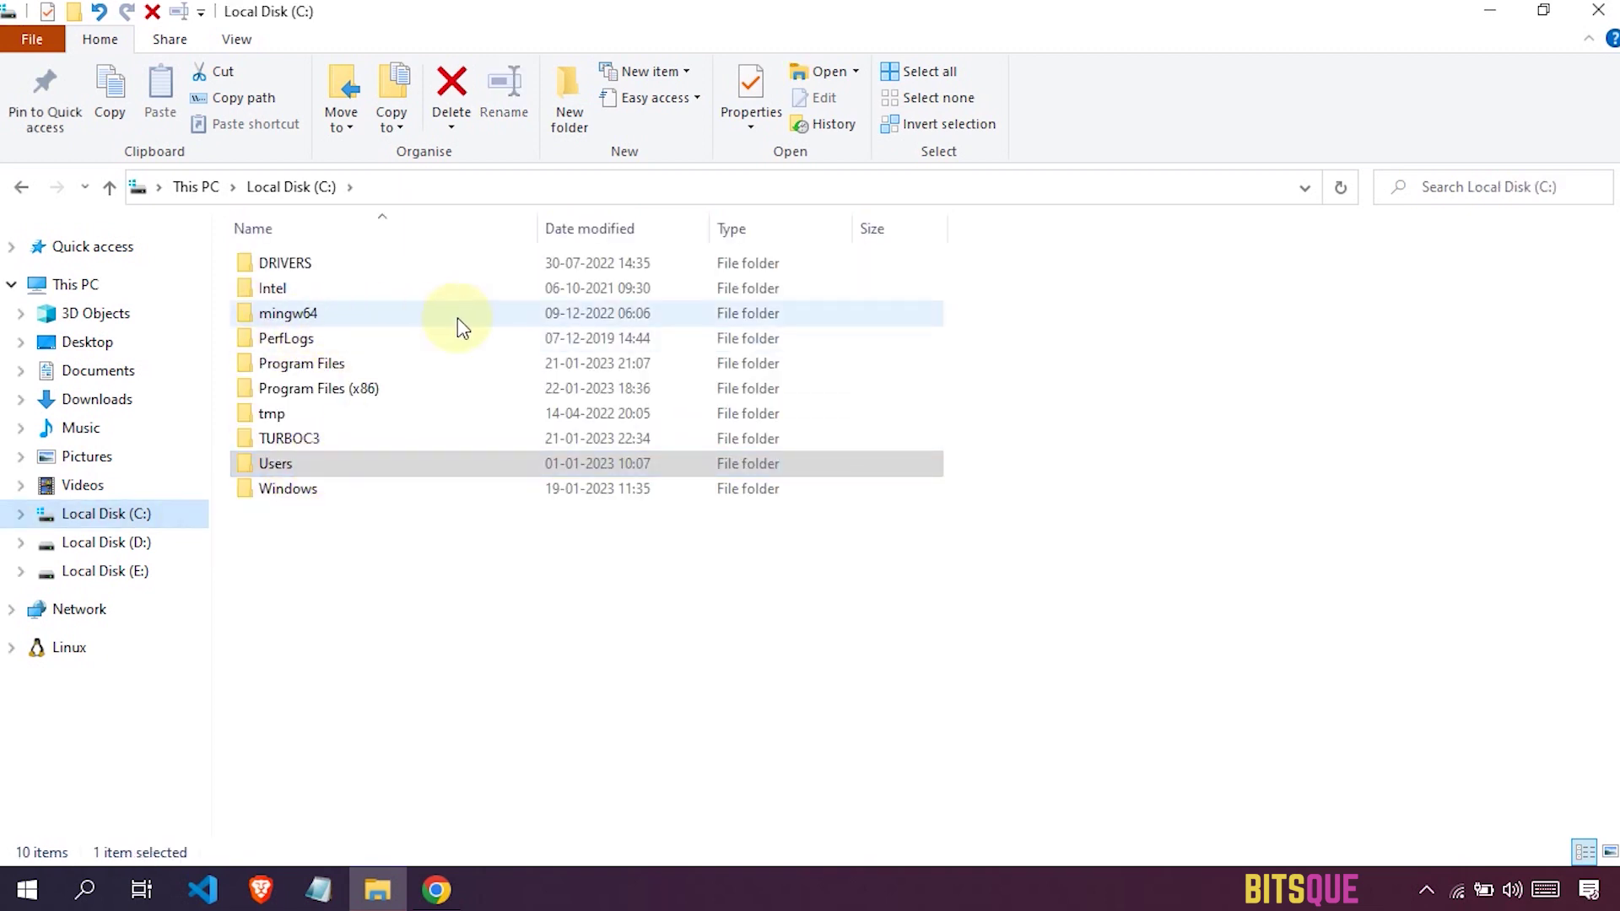
double_click(368, 314)
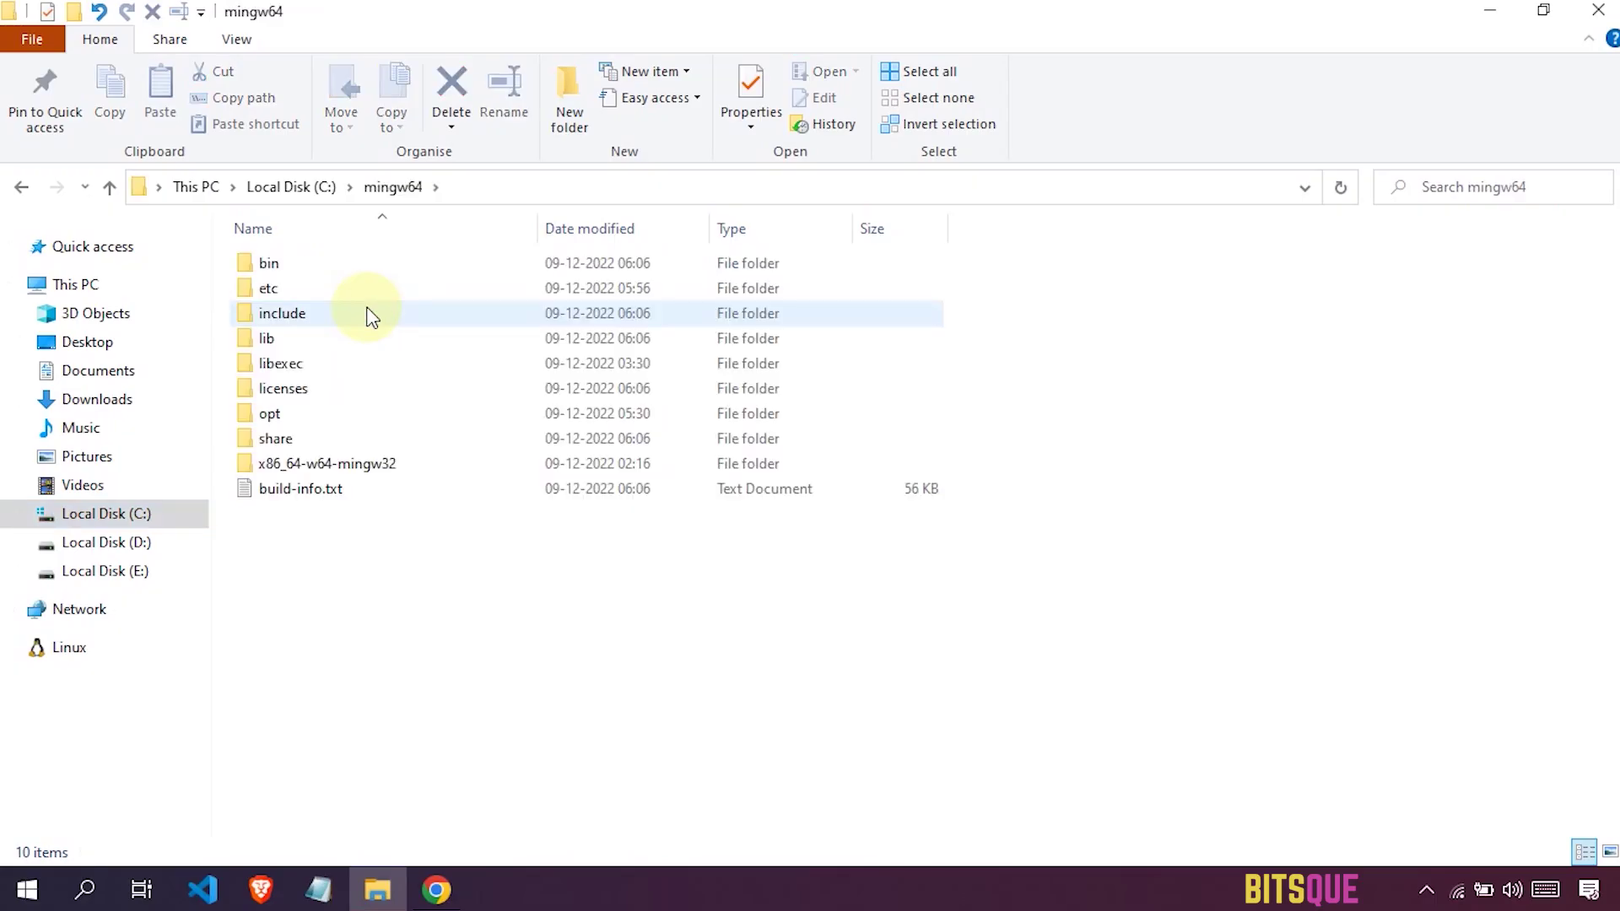
double_click(390, 266)
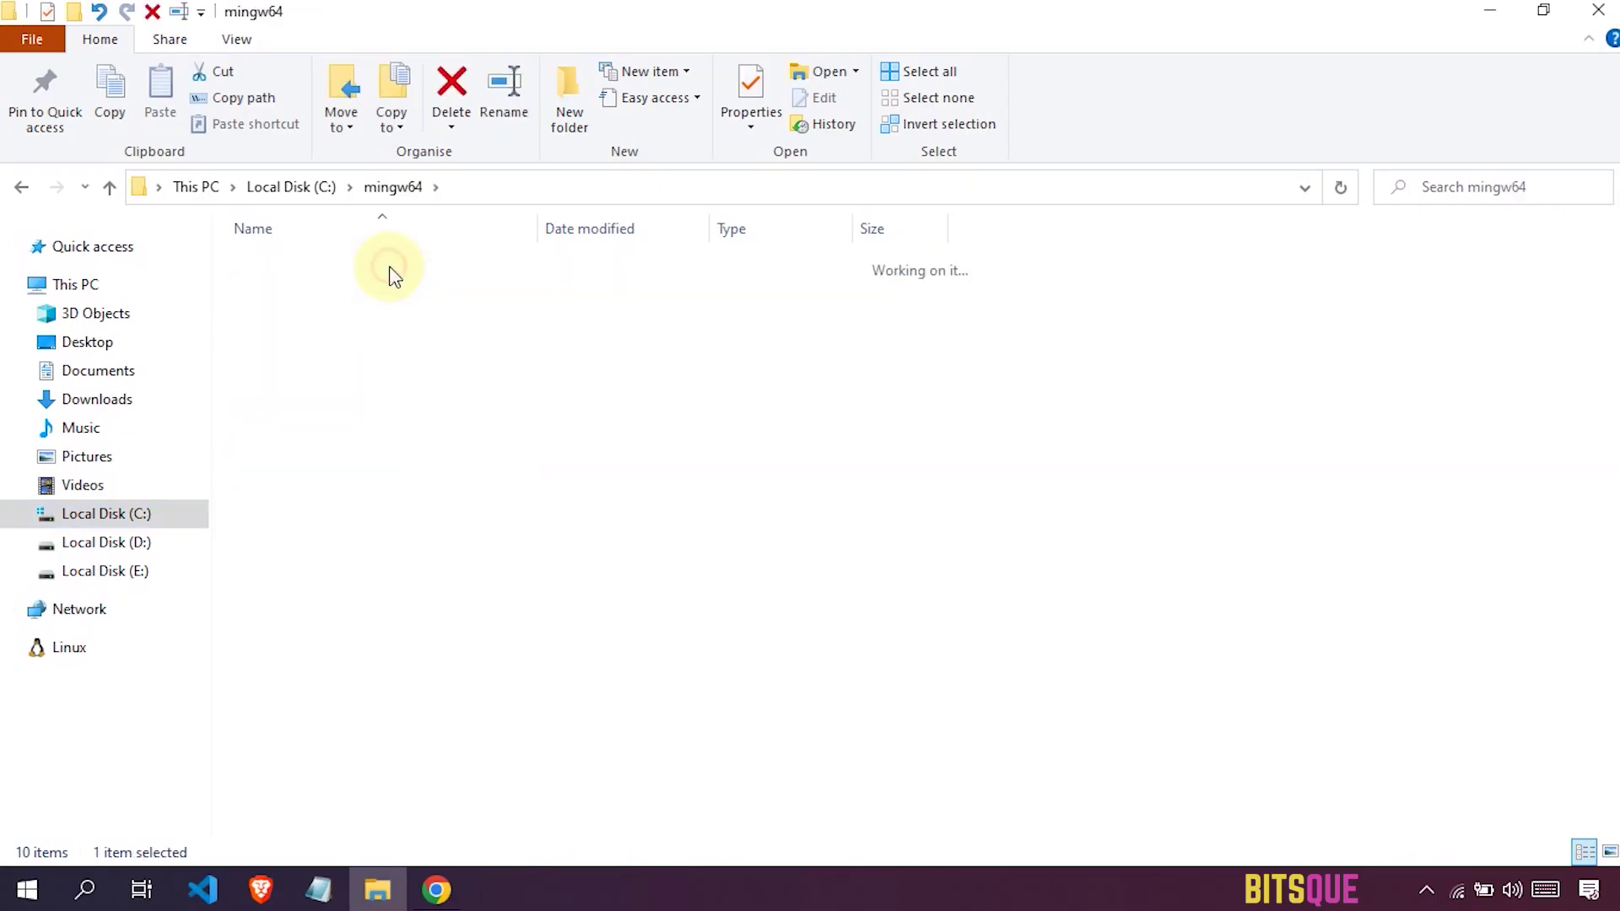
click(551, 192)
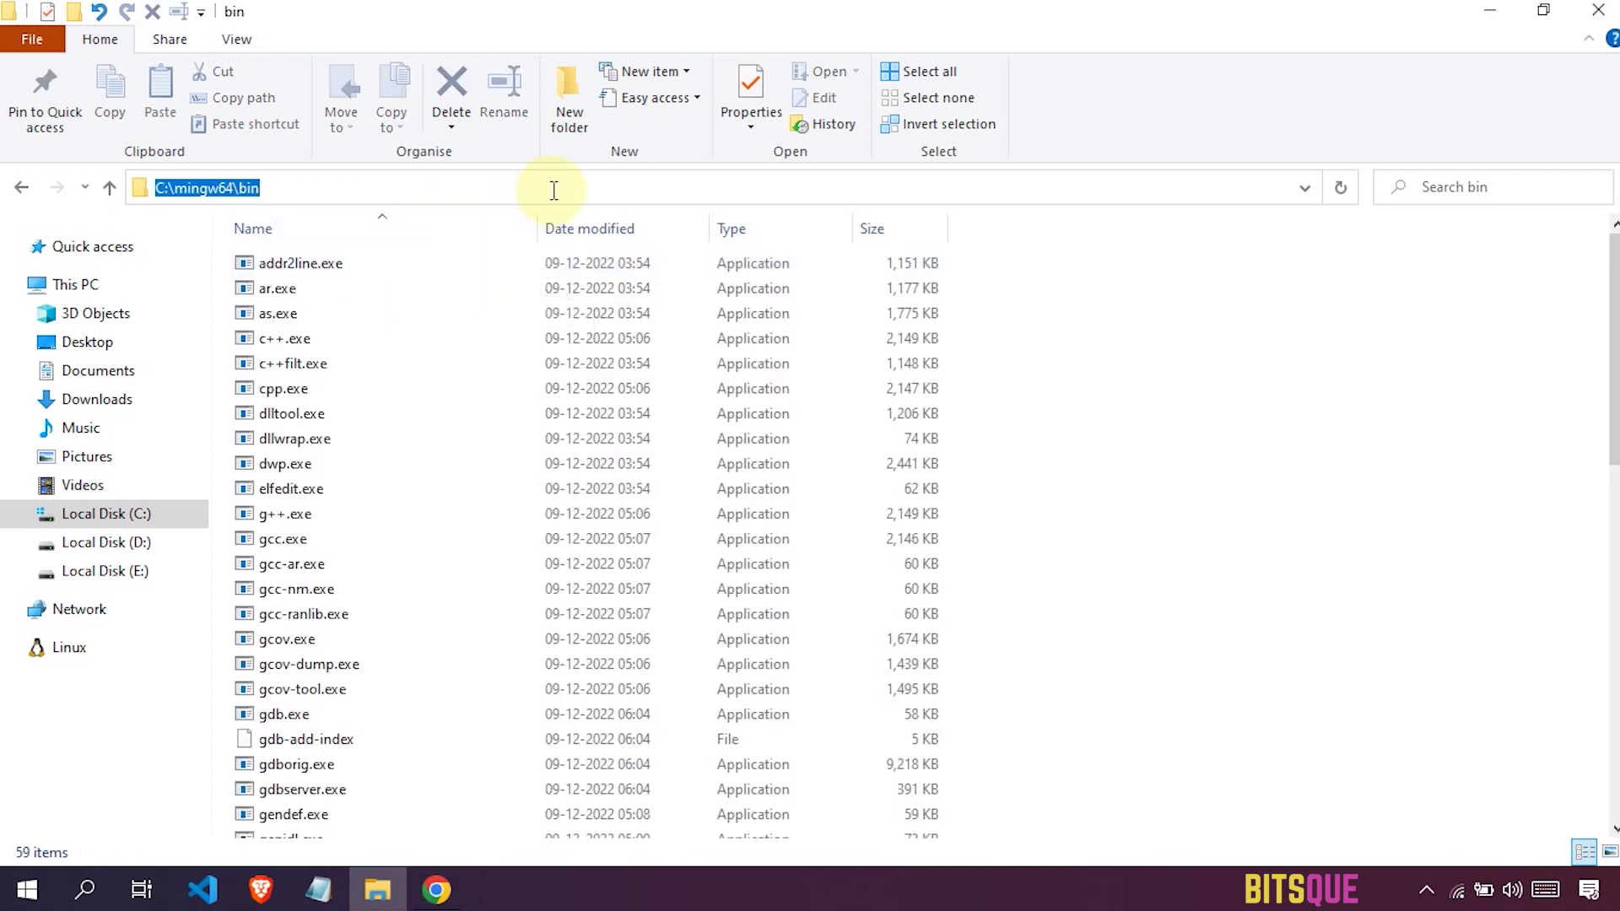
right_click(249, 195)
click(320, 270)
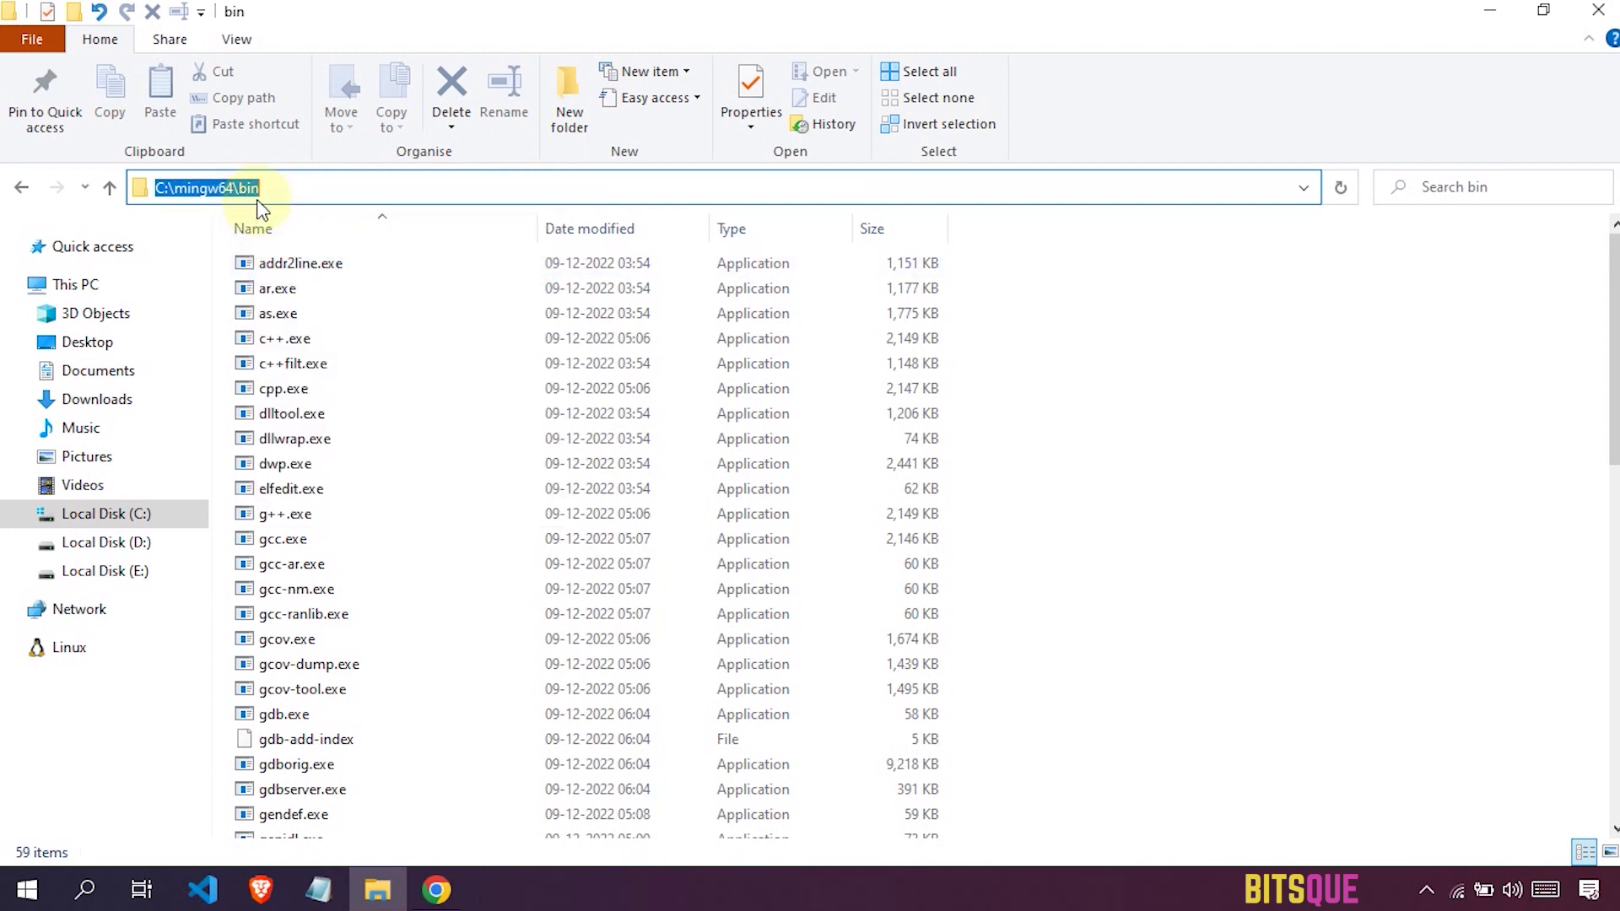
- Search Windows for 'system environment variable' and open Edit the system environment variables
click(93, 895)
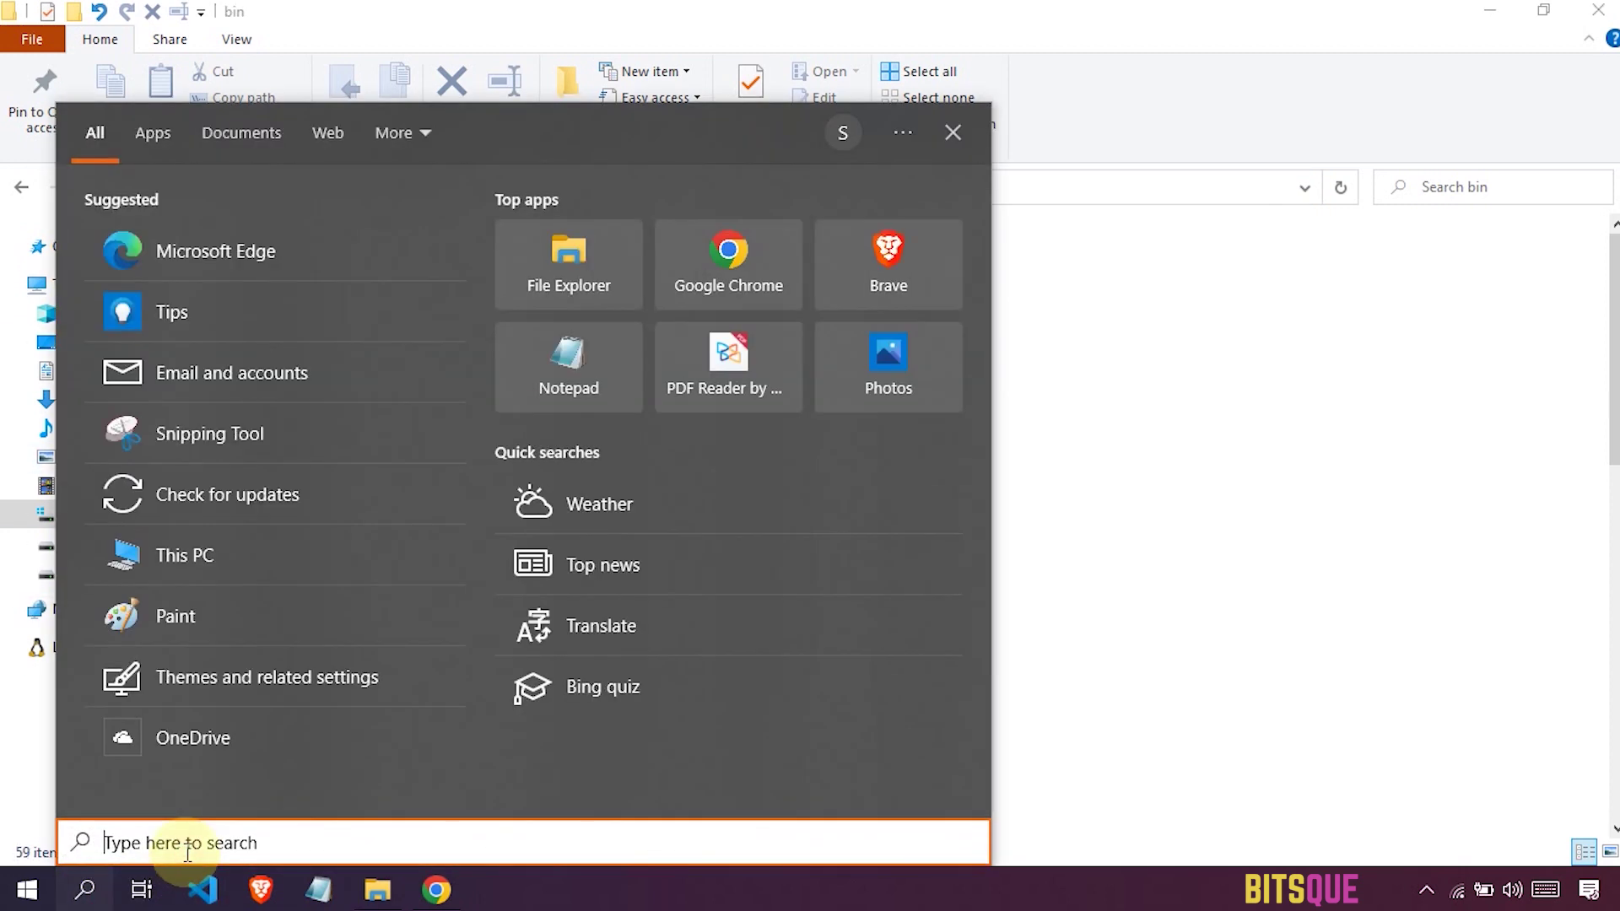
text(system envi)
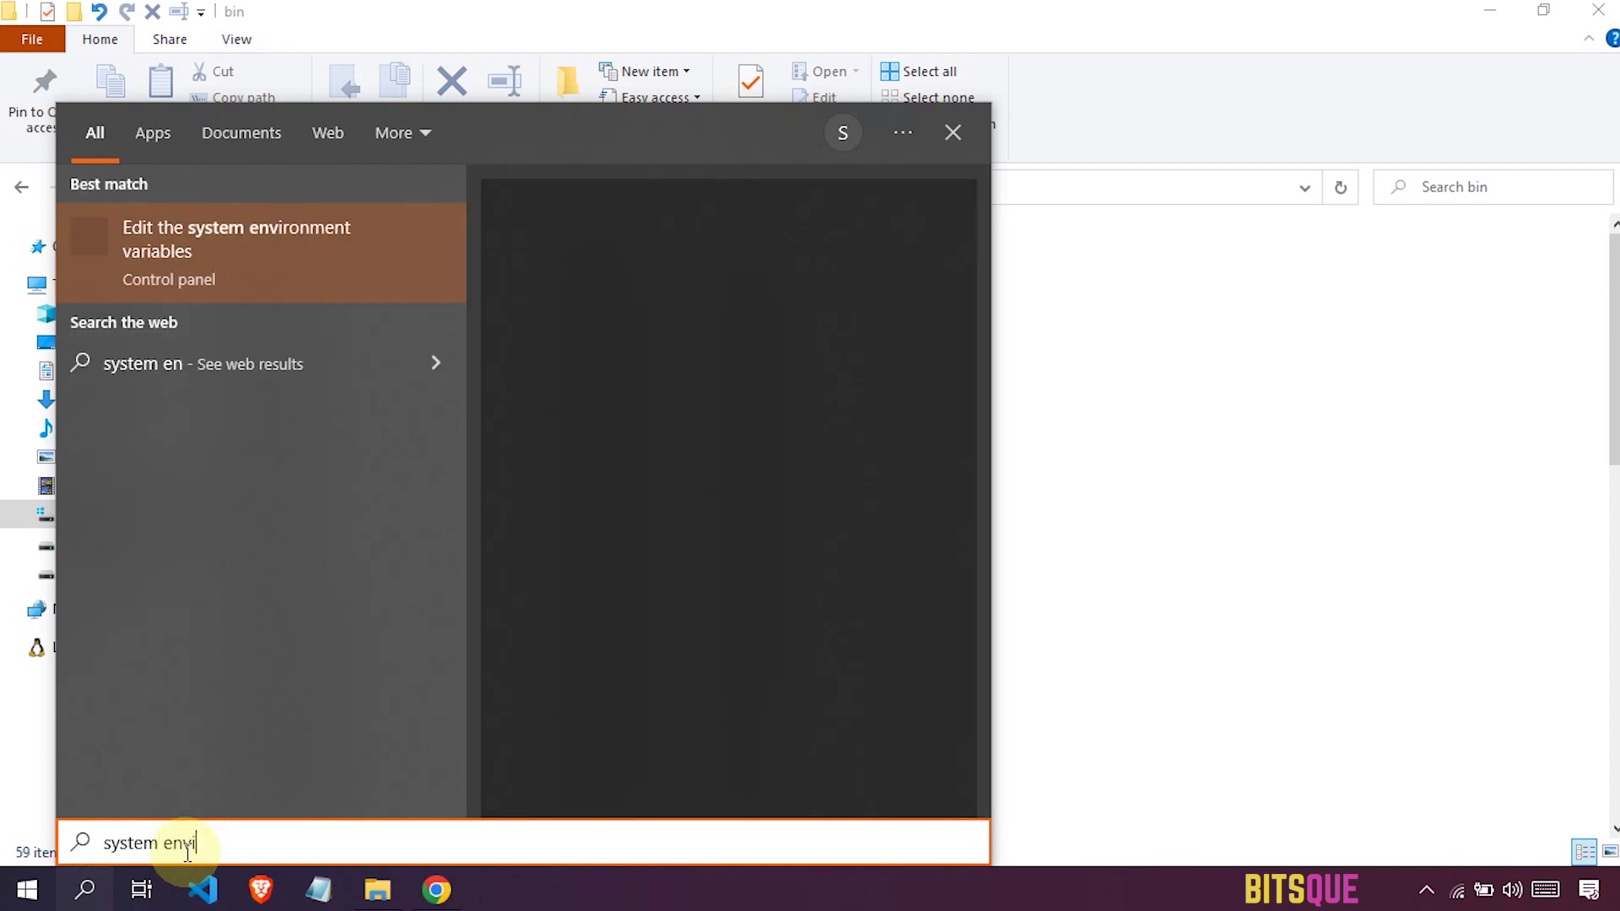
text(ronment variable)
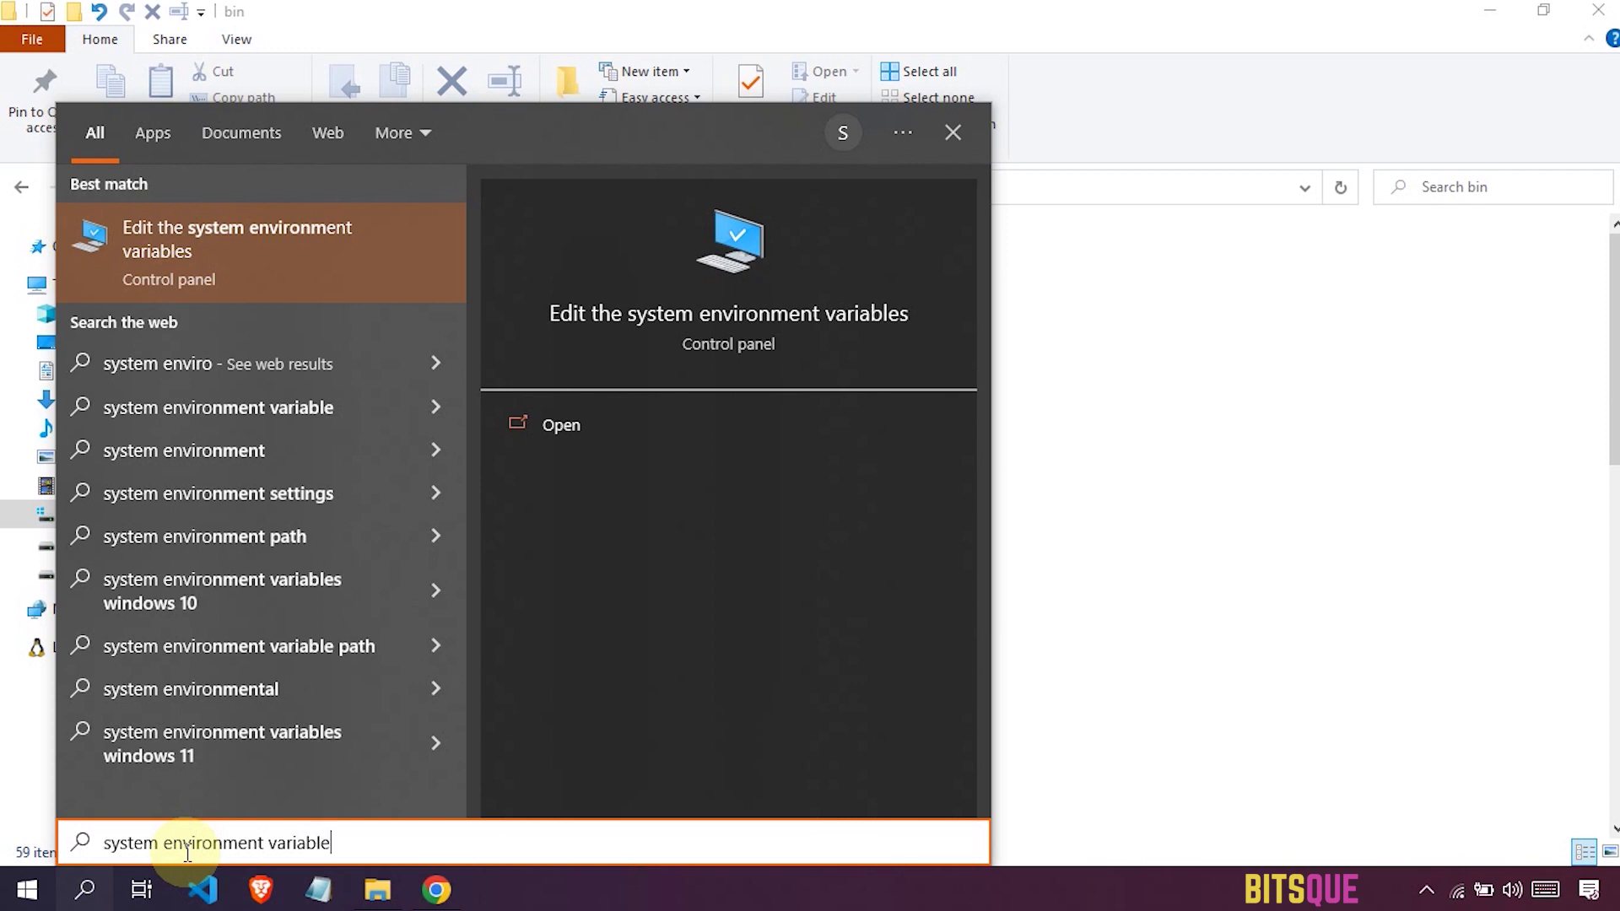
click(557, 426)
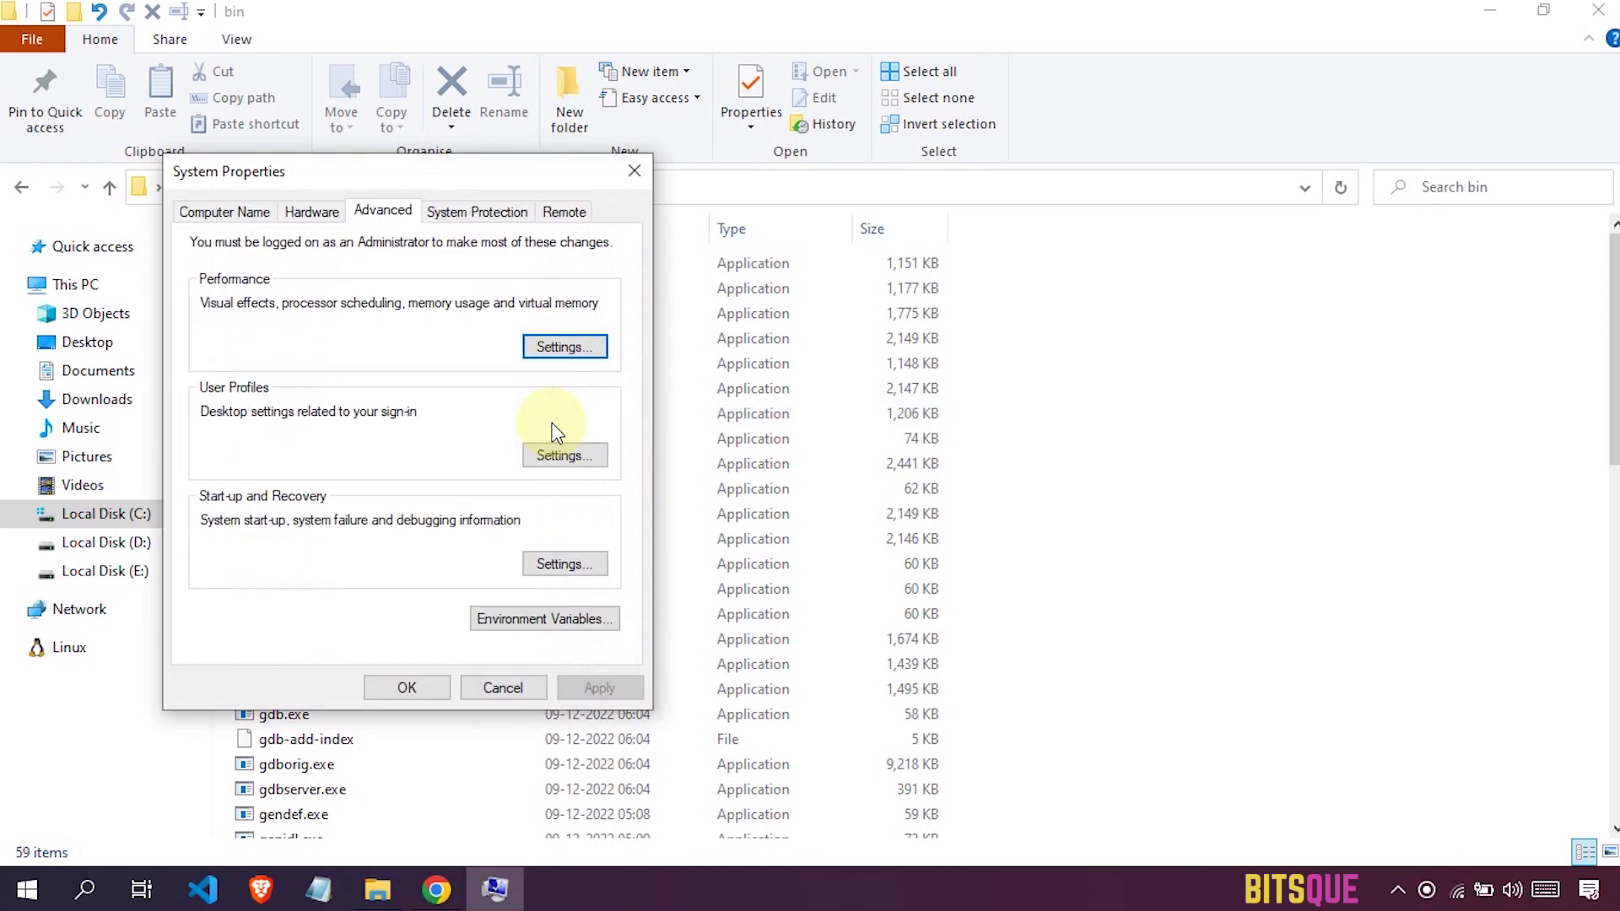
- Open Environment Variables and edit the Path variable under System variables
click(526, 617)
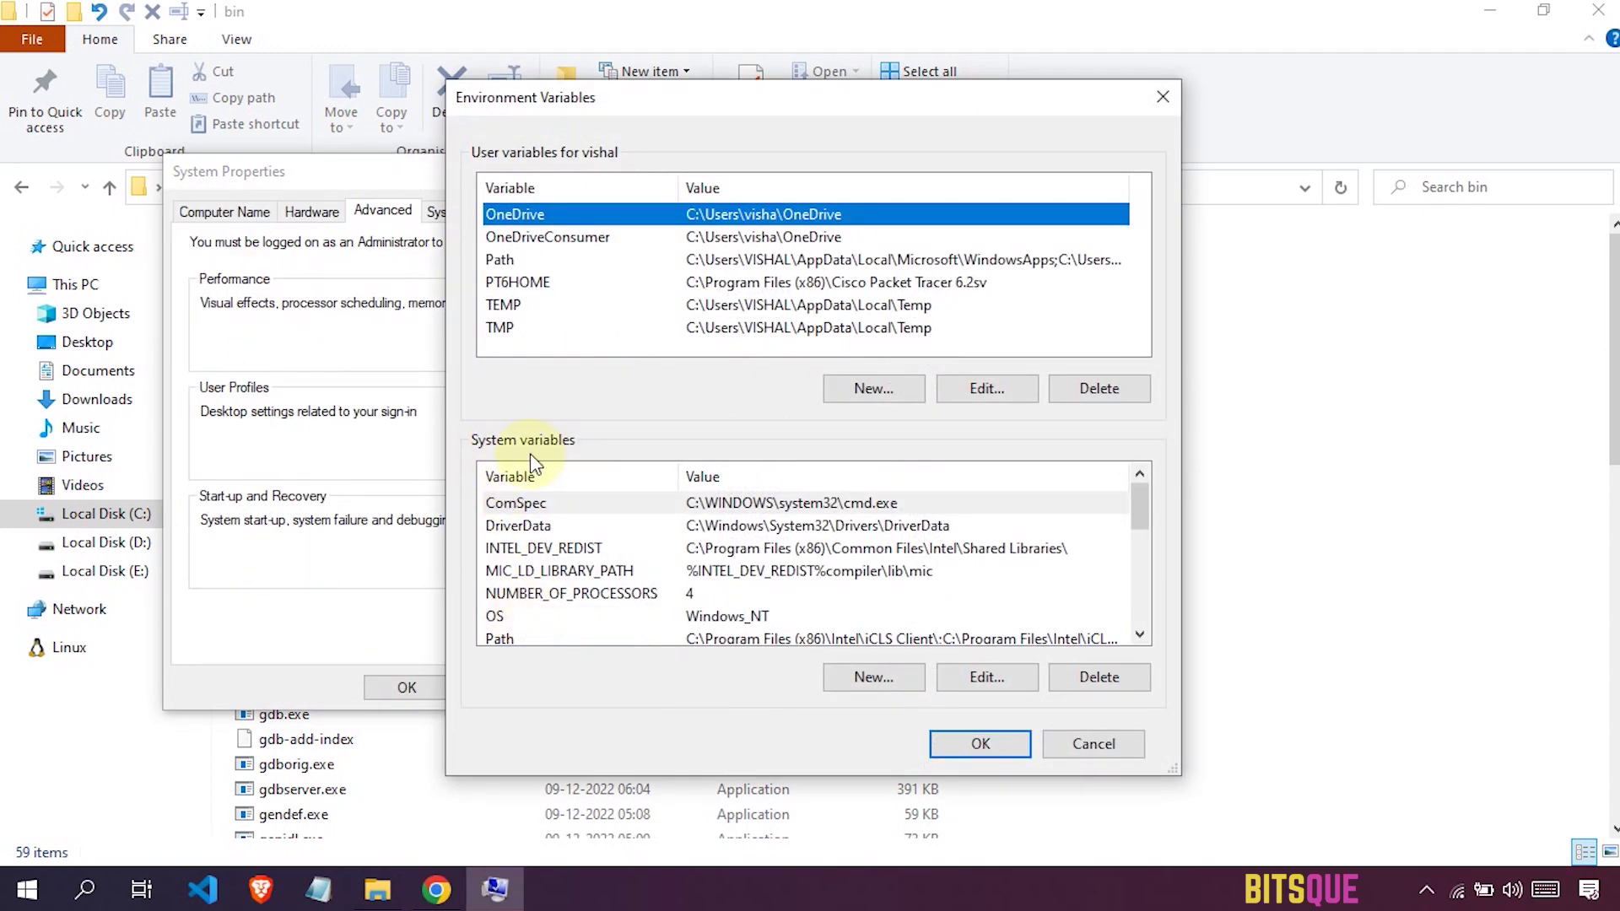
scroll(532, 578, down, 2)
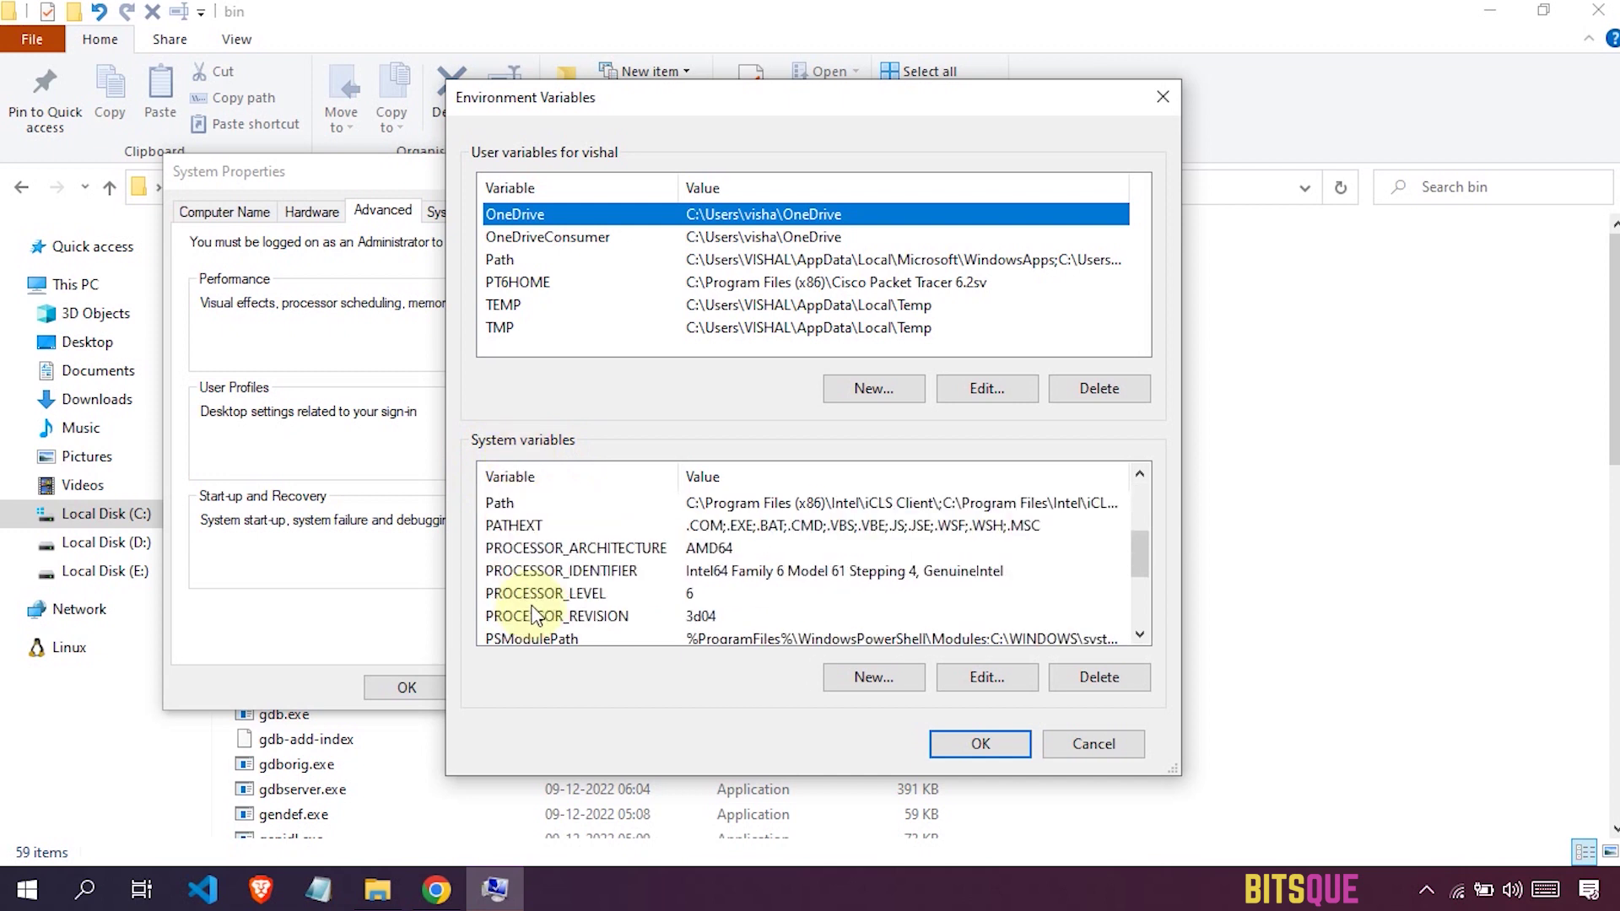
scroll(532, 582, up, 1)
click(497, 570)
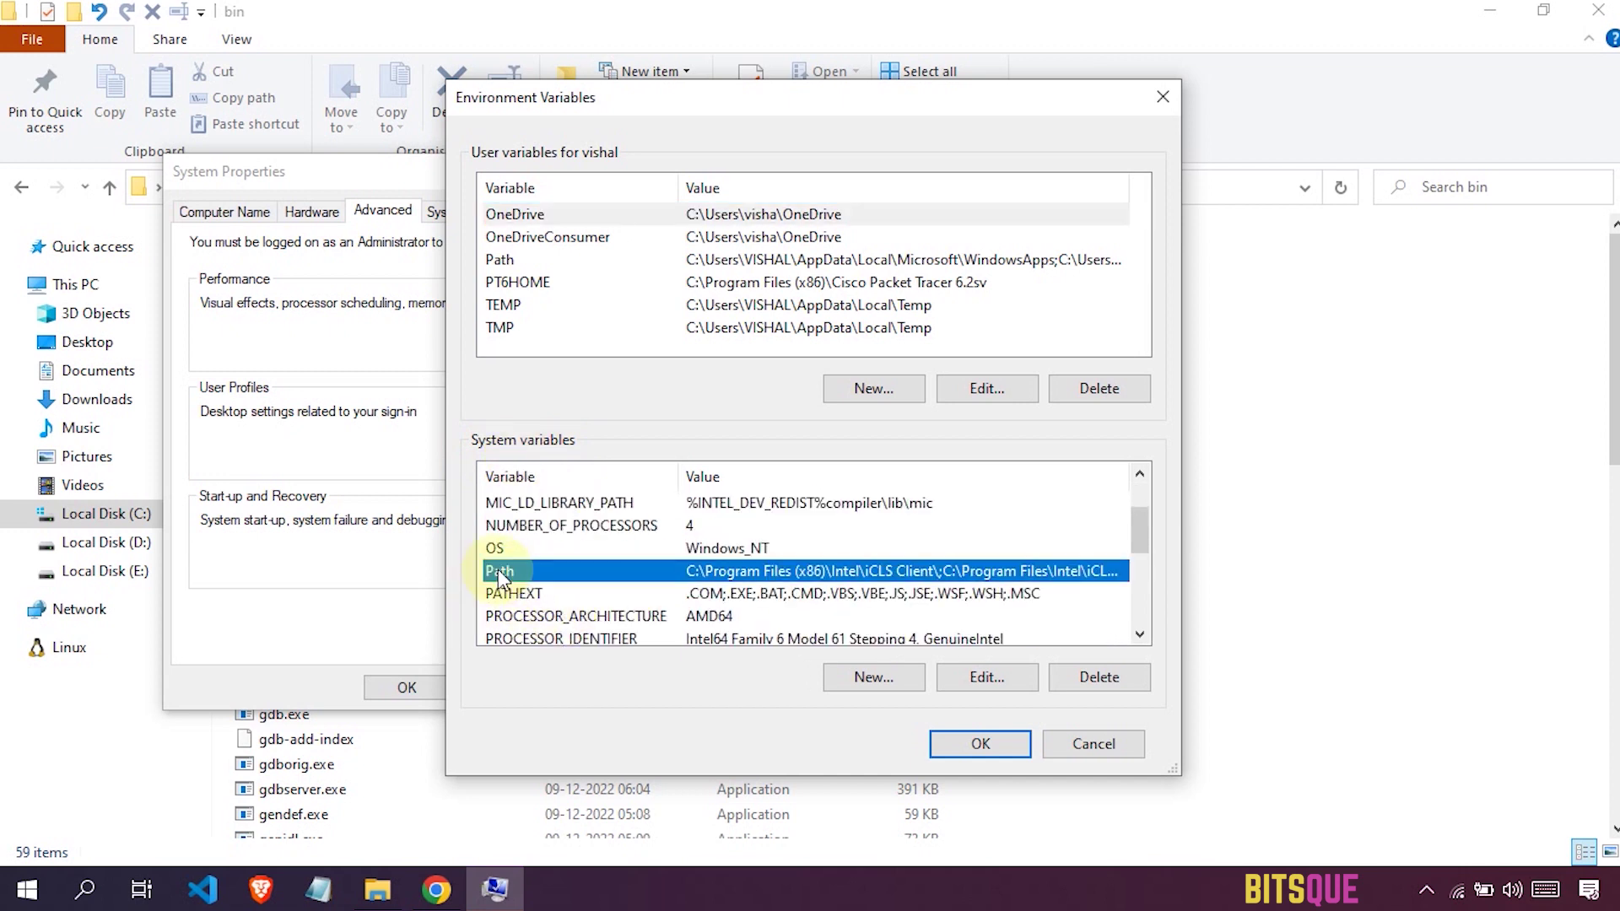
click(970, 671)
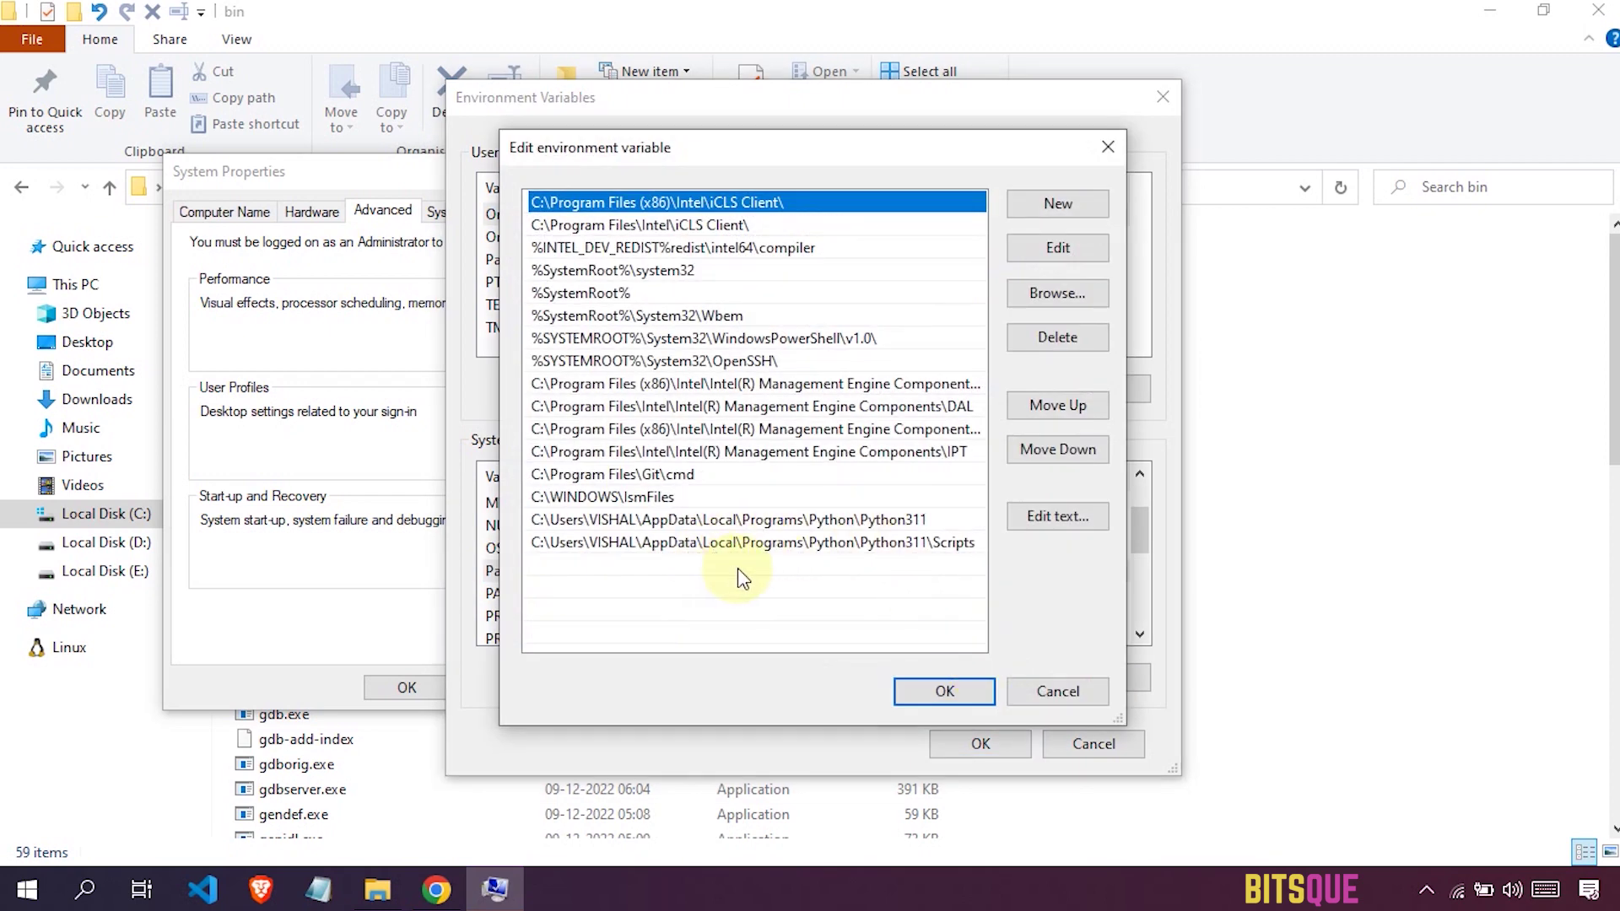
- Paste C:\mingw64\bin as a new Path entry and confirm with OK in all three dialogs
click(1023, 211)
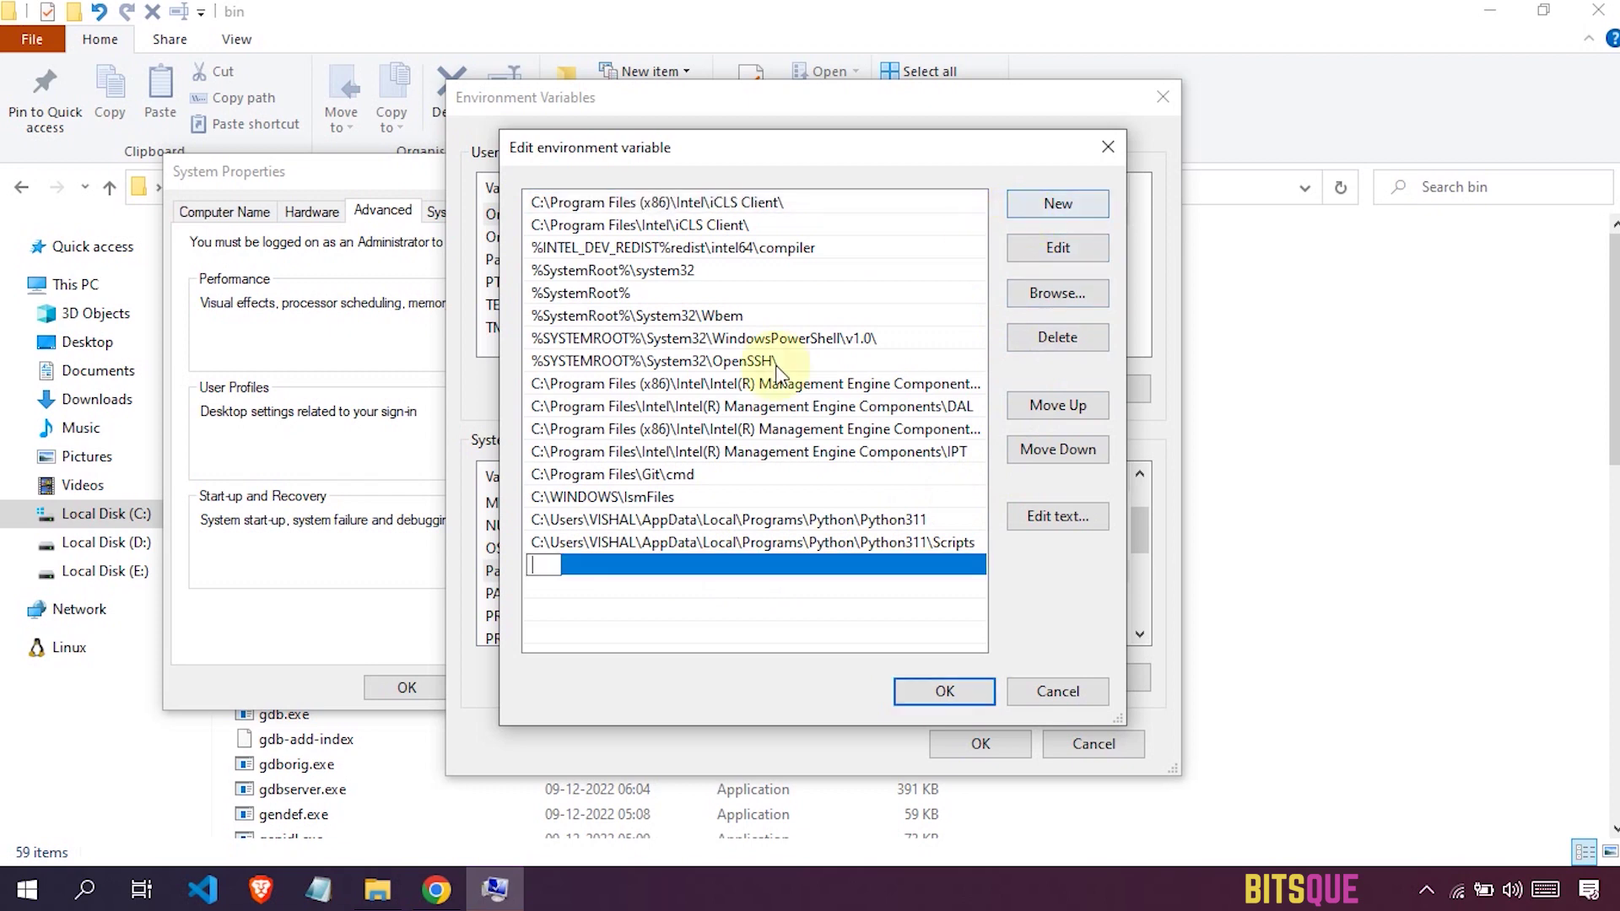
right_click(563, 560)
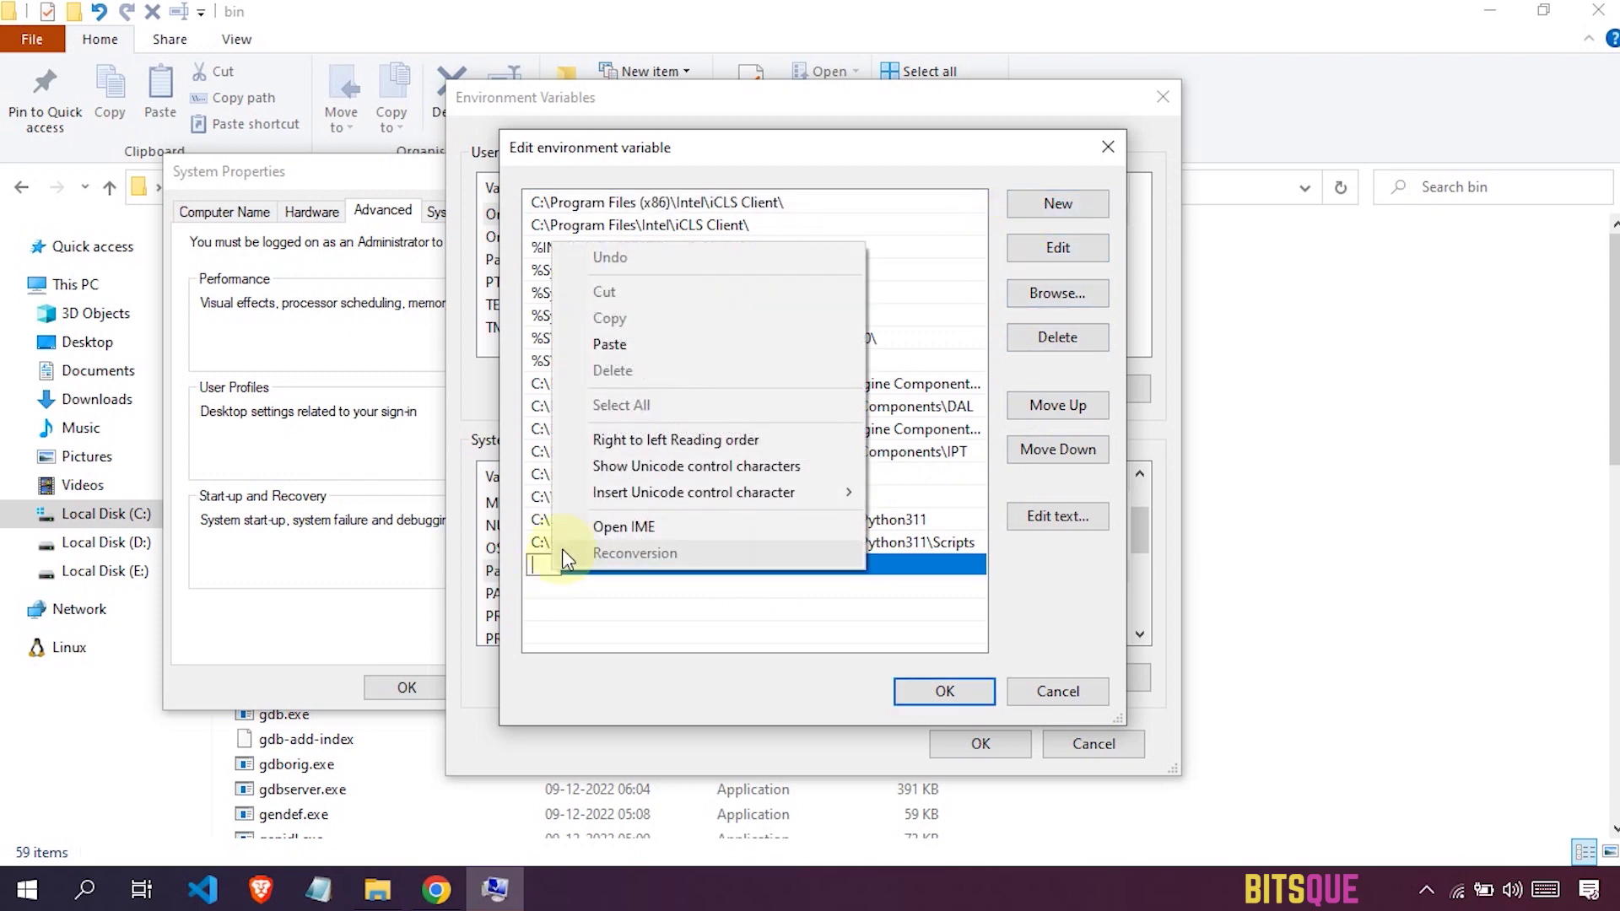
click(603, 344)
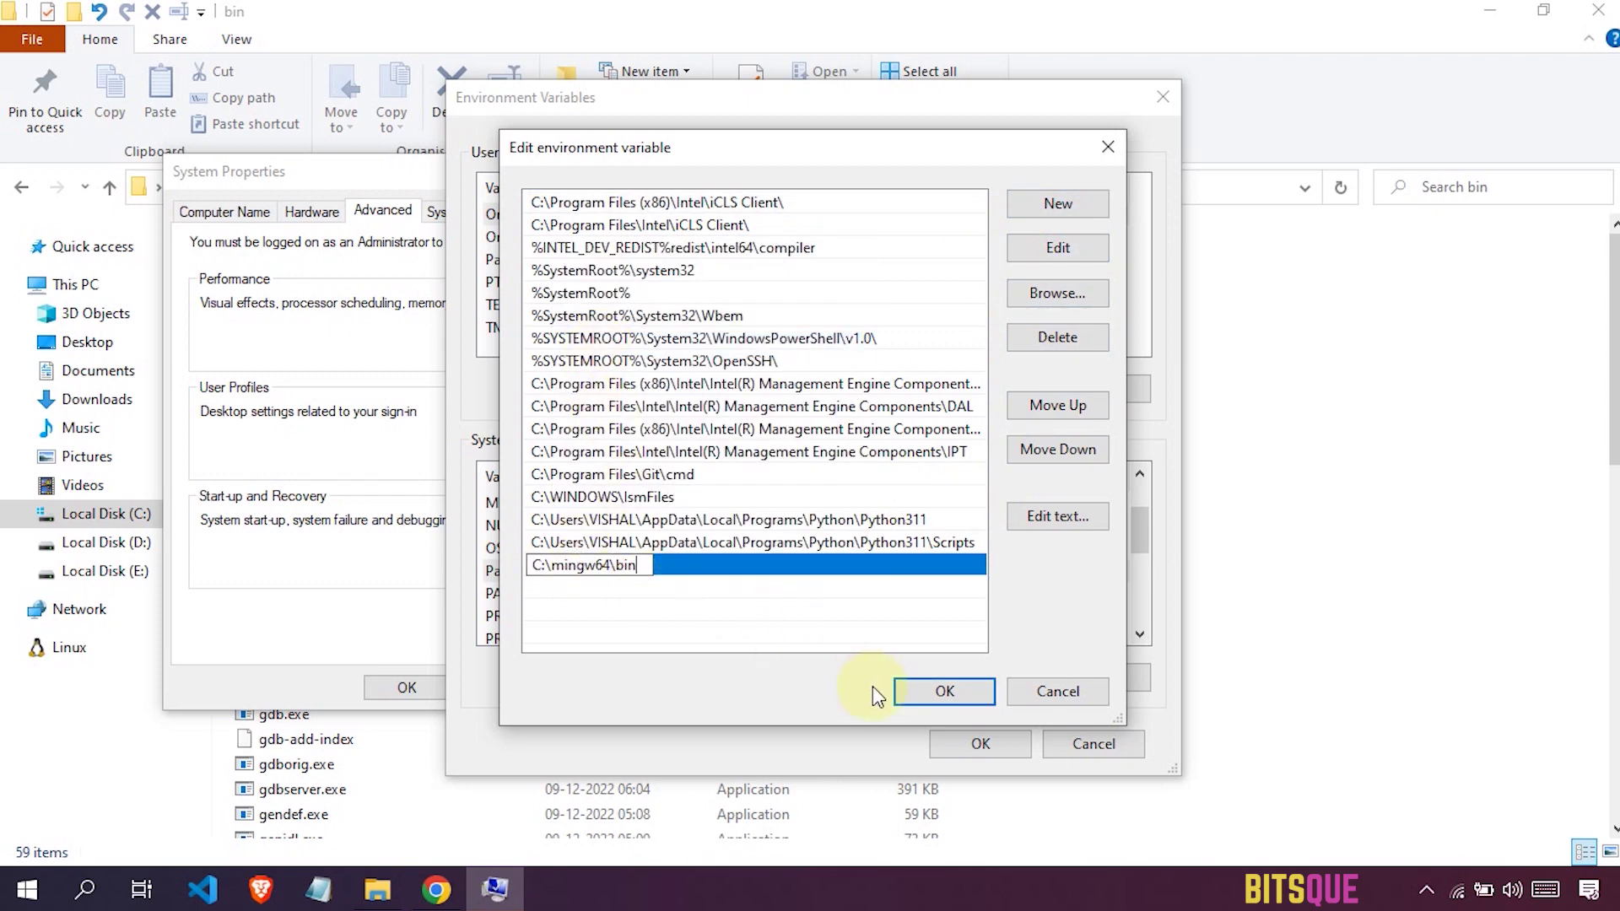
click(957, 695)
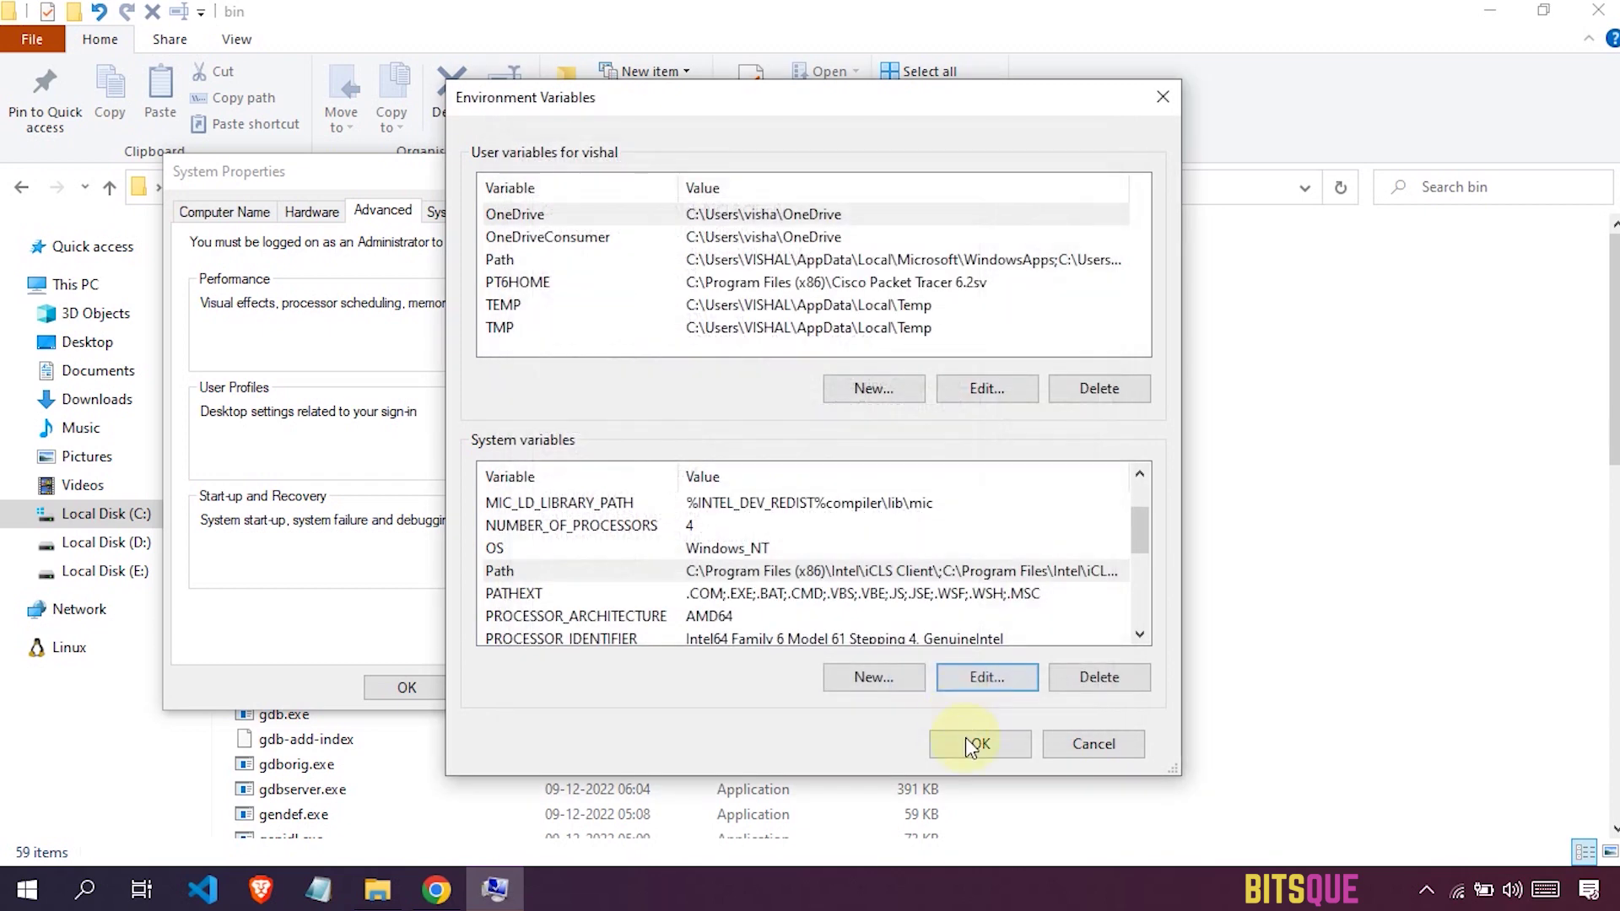
click(978, 742)
click(417, 687)
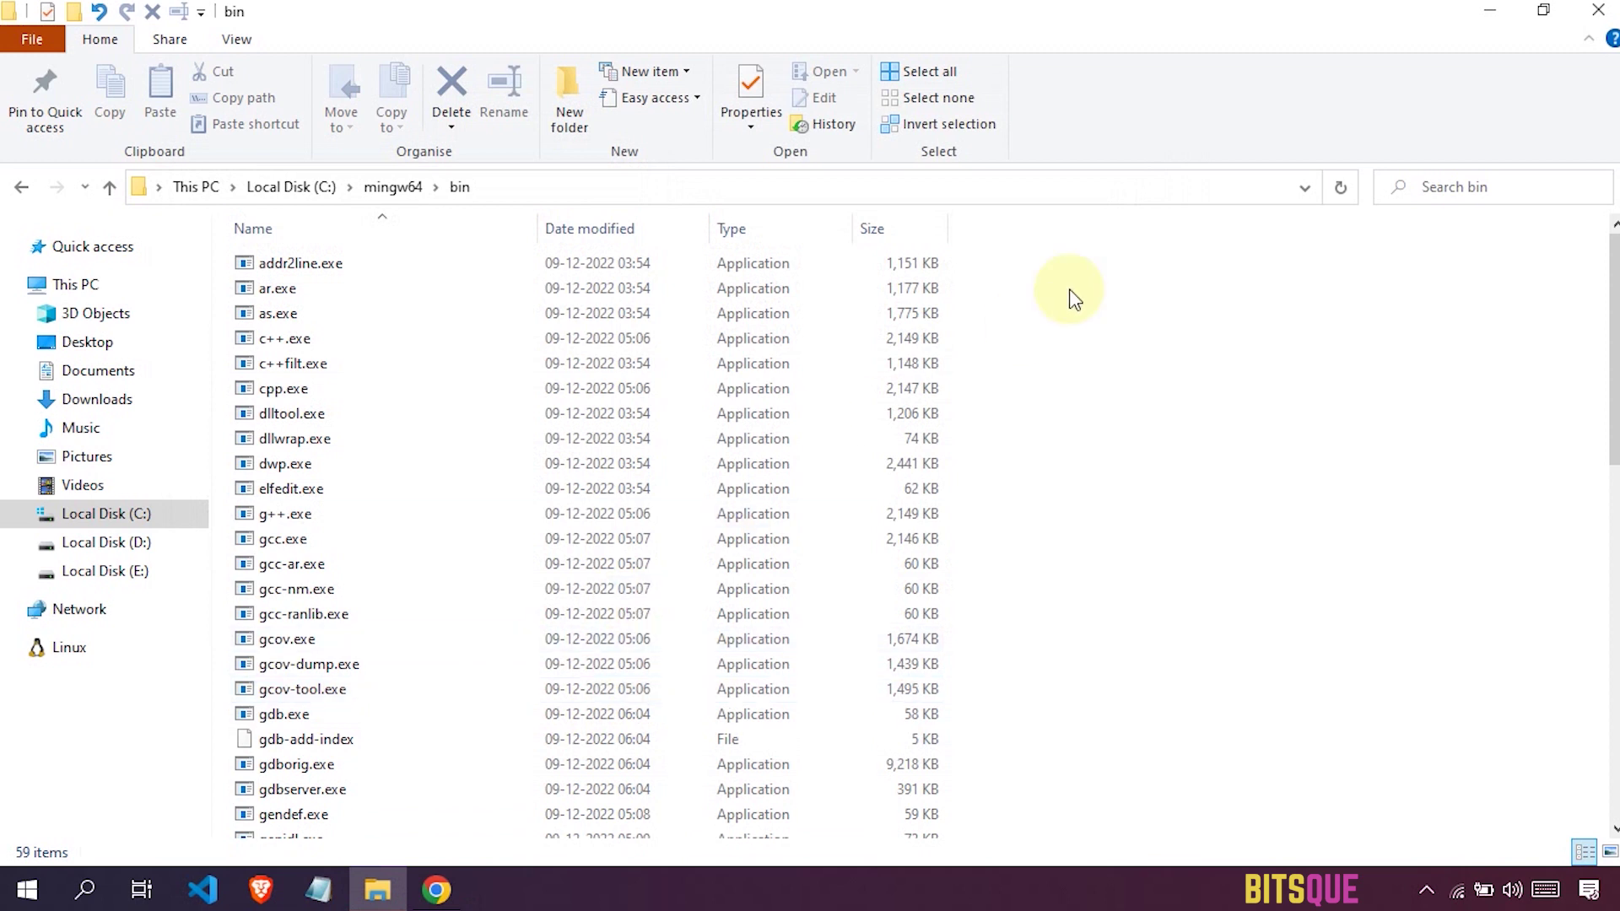
- Close File Explorer and Chrome, then launch Command Prompt from Windows Search
click(1612, 17)
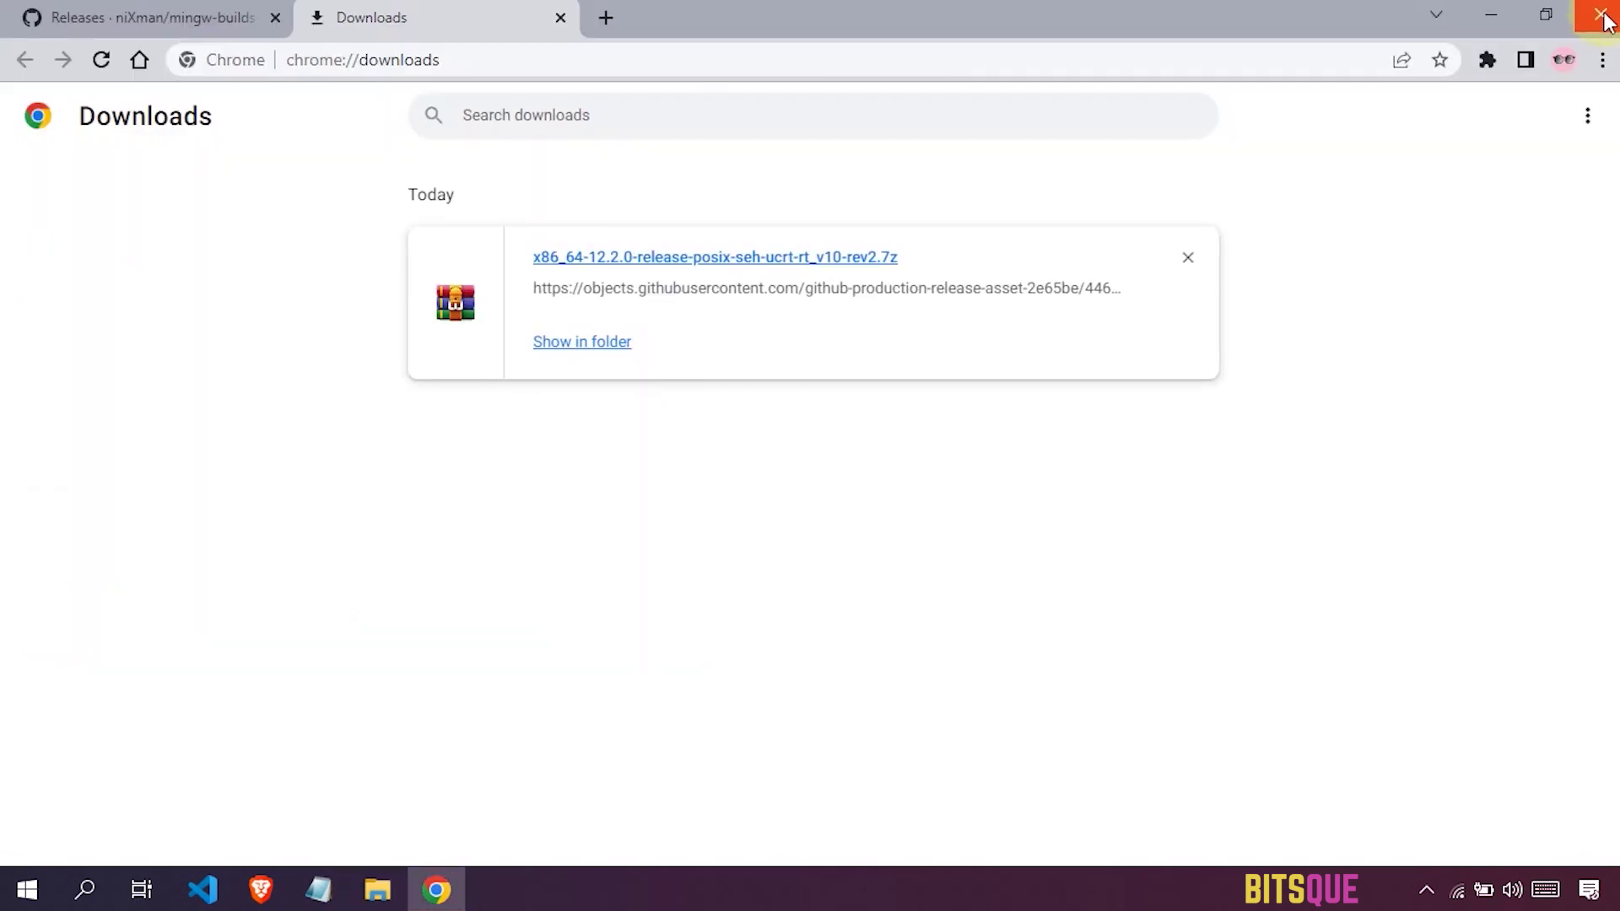
click(1601, 16)
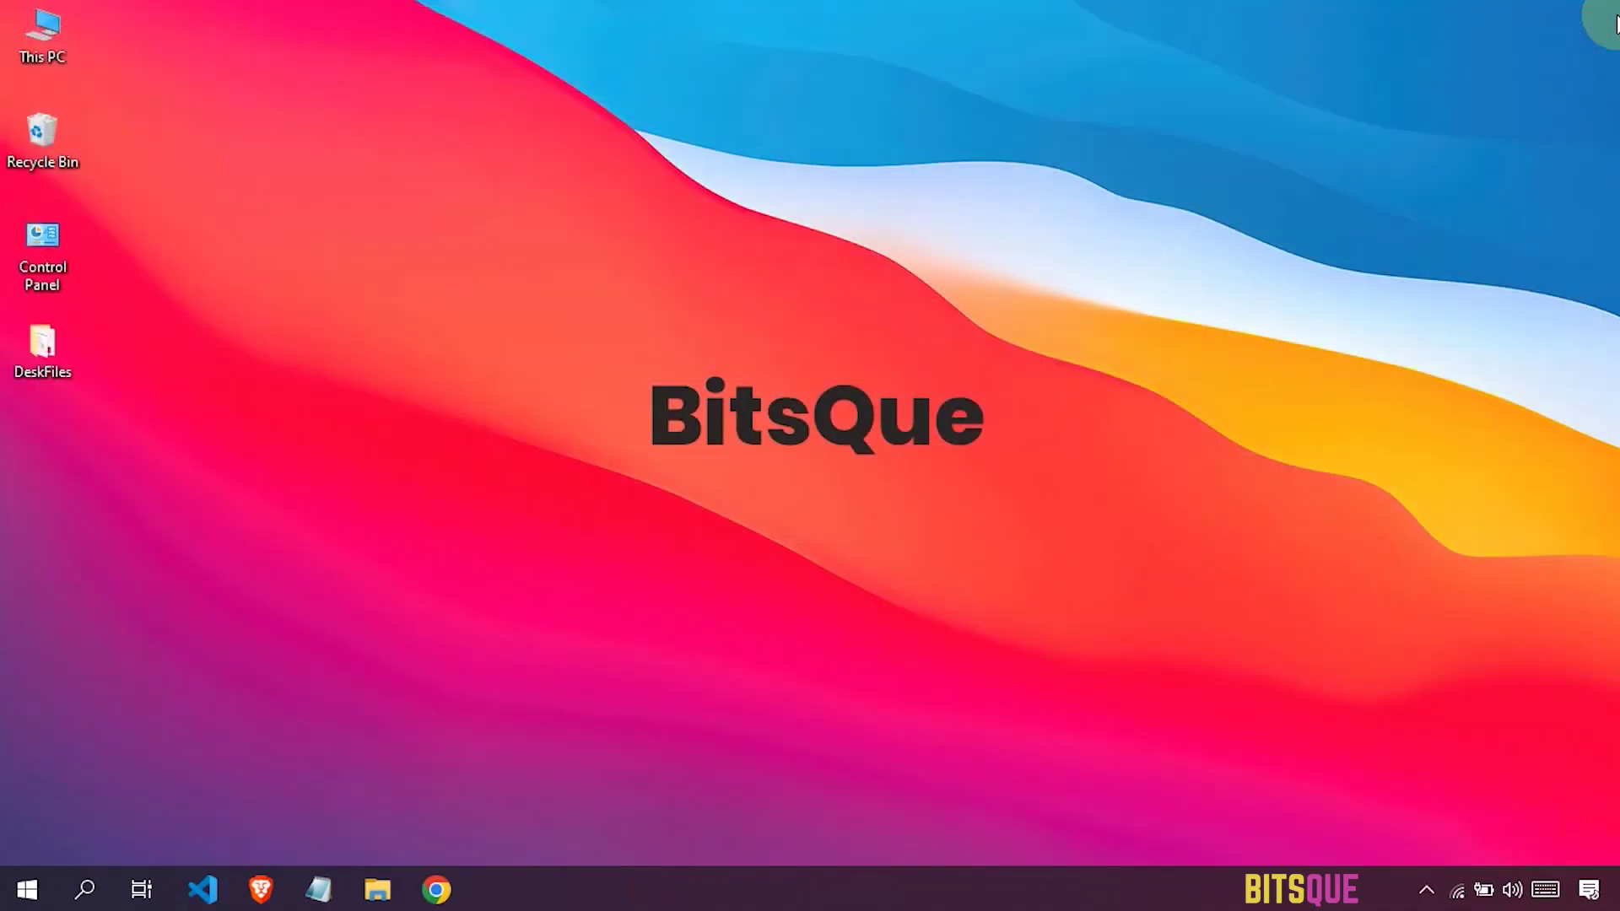
click(85, 890)
text(command prompt)
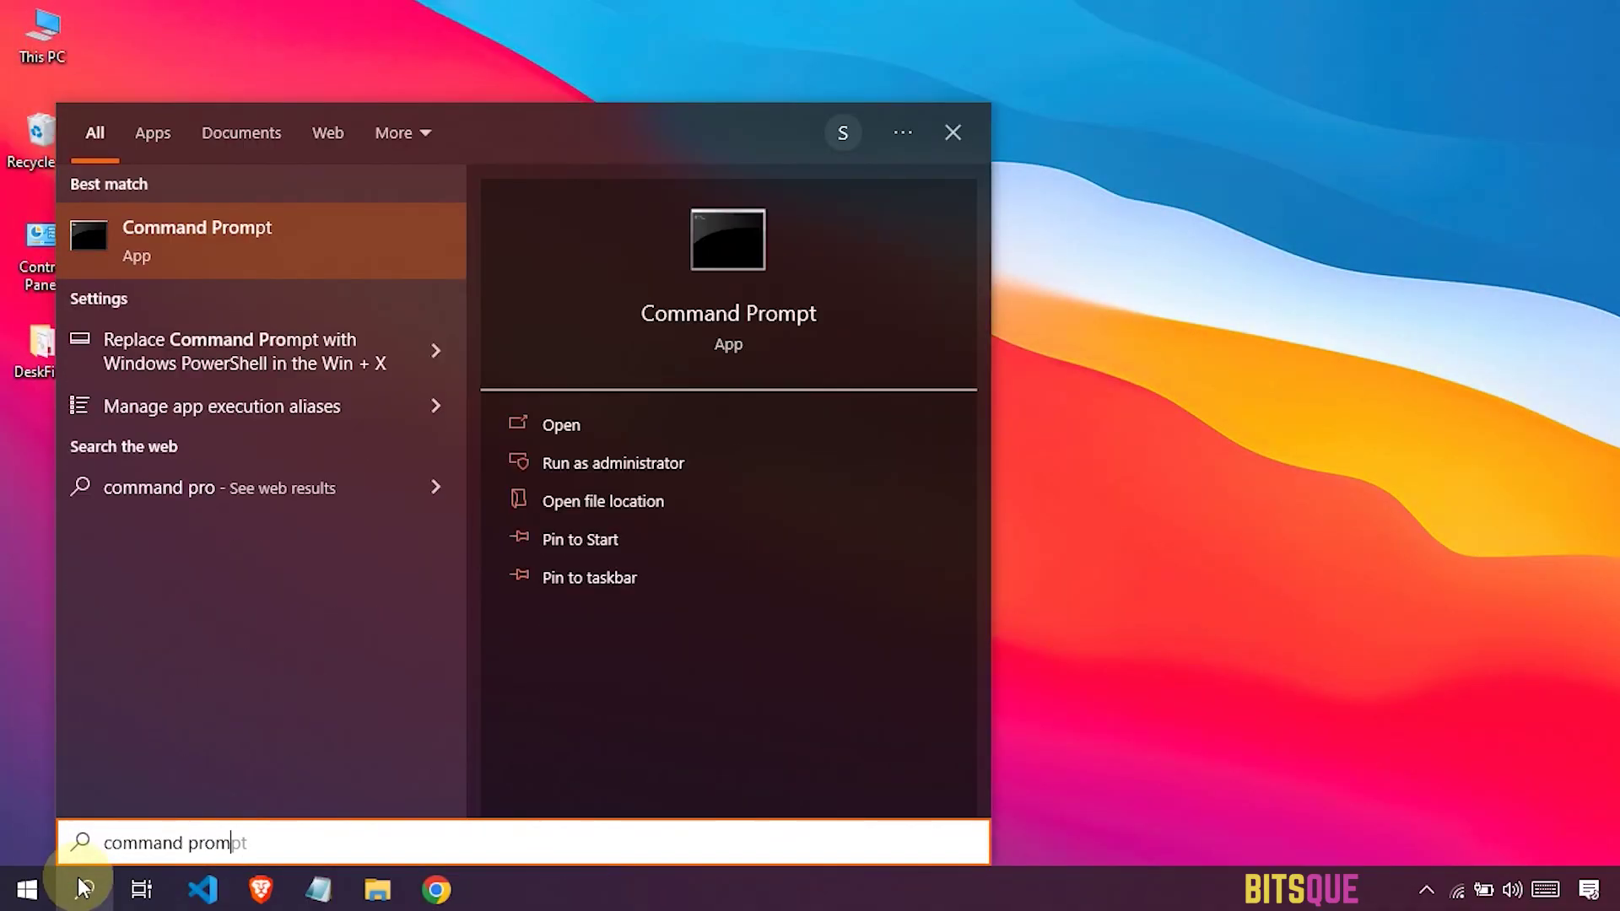
click(596, 422)
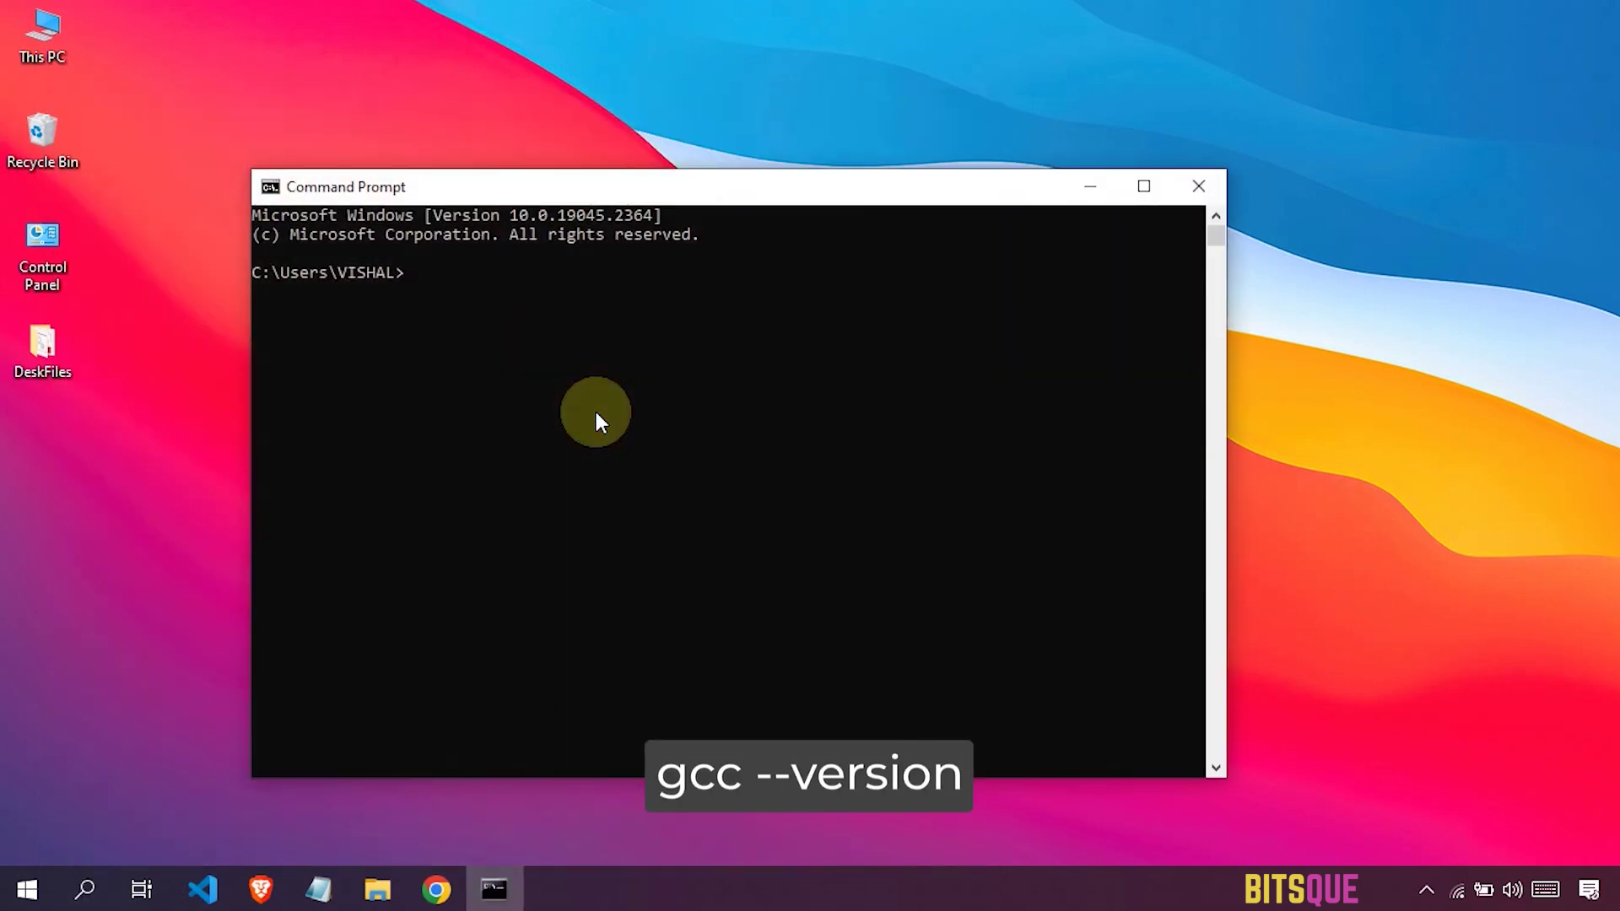
- Run gcc --version, highlight the MinGW-W64 12.2.0 output line, then close Command Prompt
text(gcc --version)
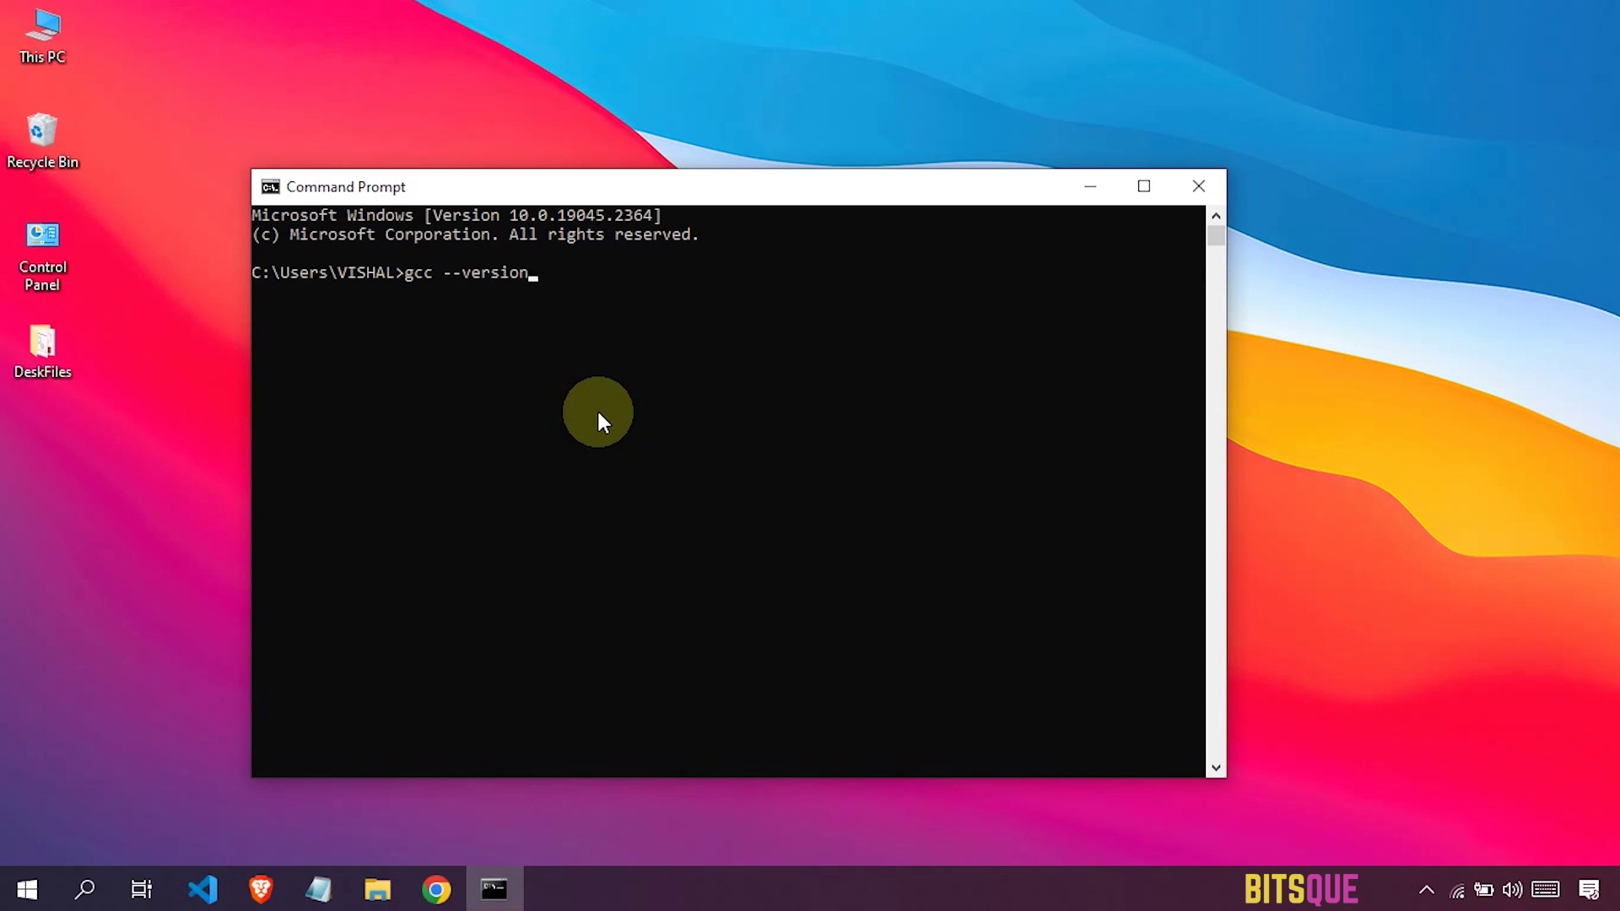
key(Return)
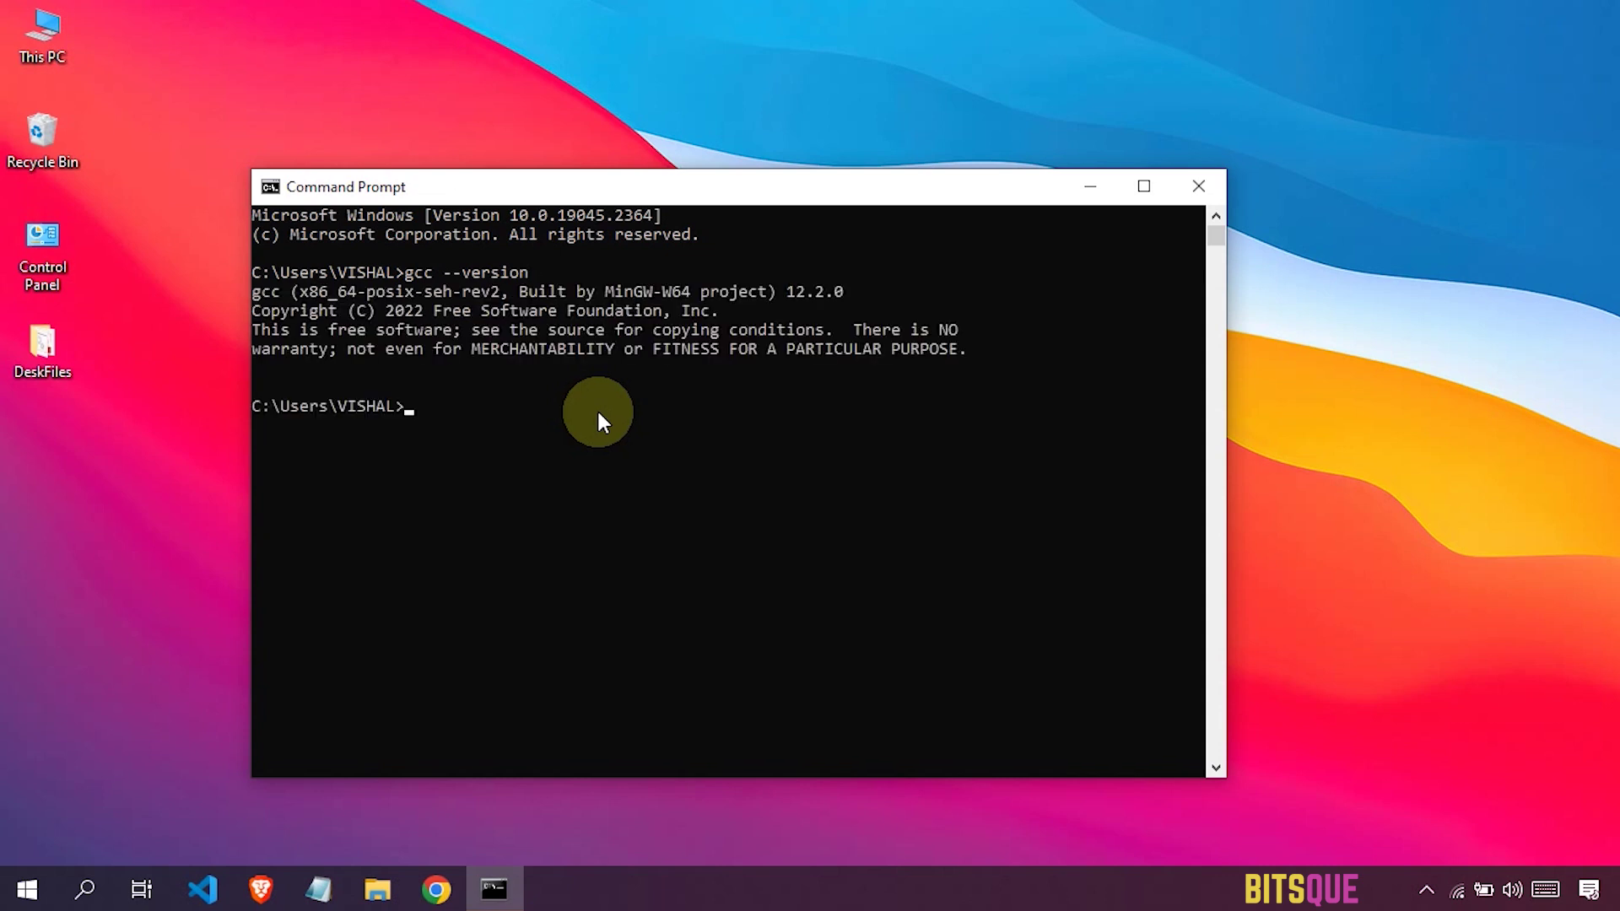
drag(252, 286, 789, 291)
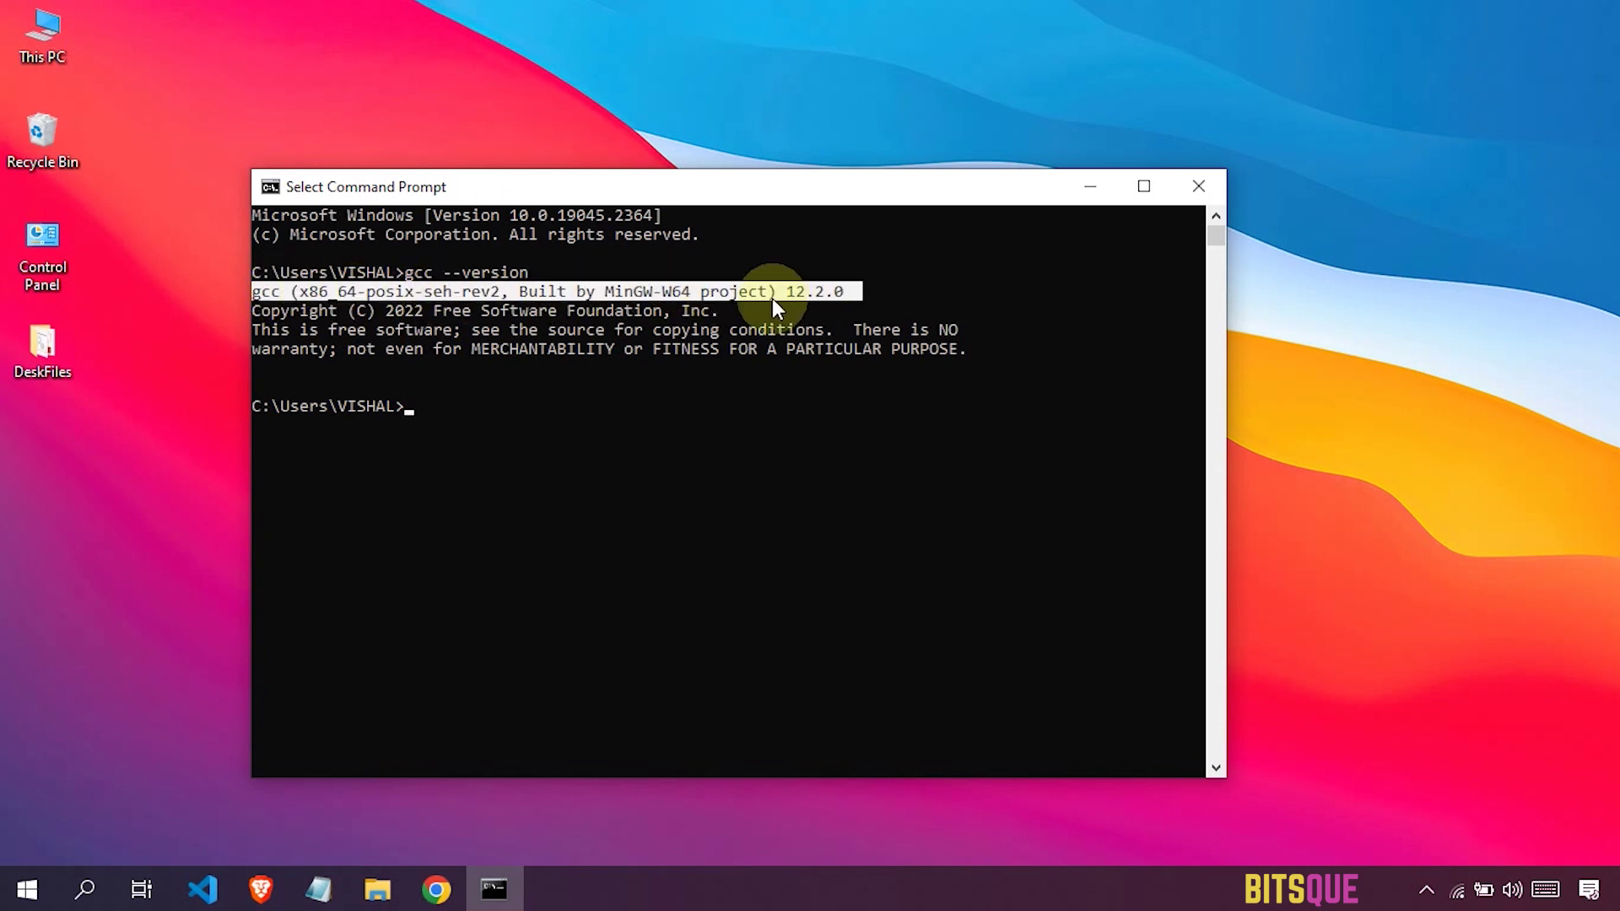
click(799, 293)
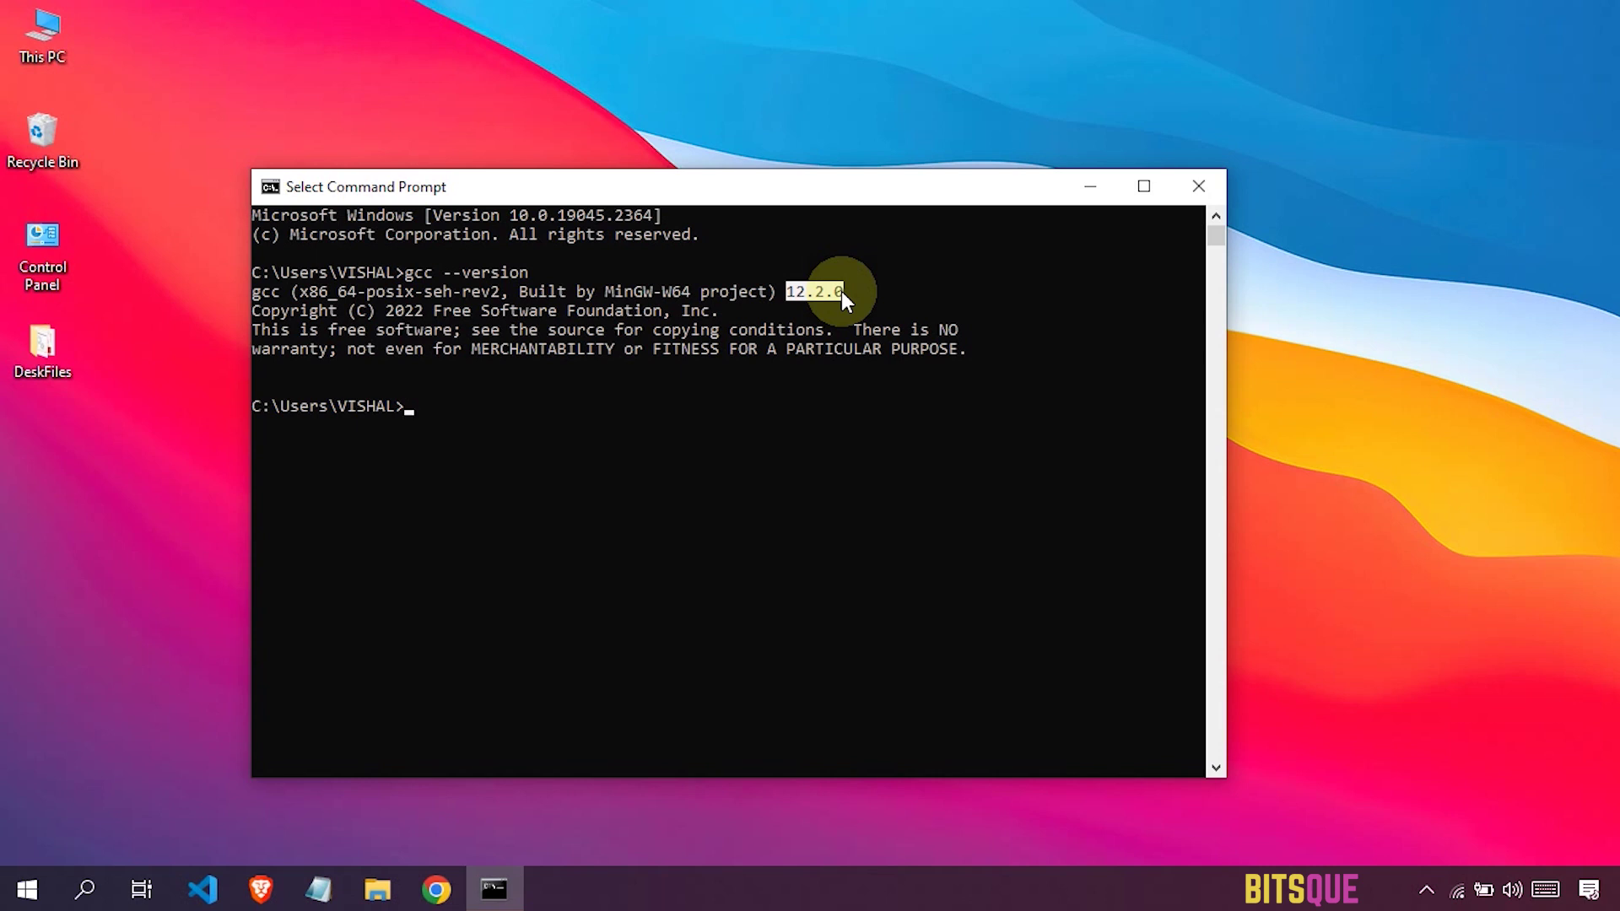
click(1183, 188)
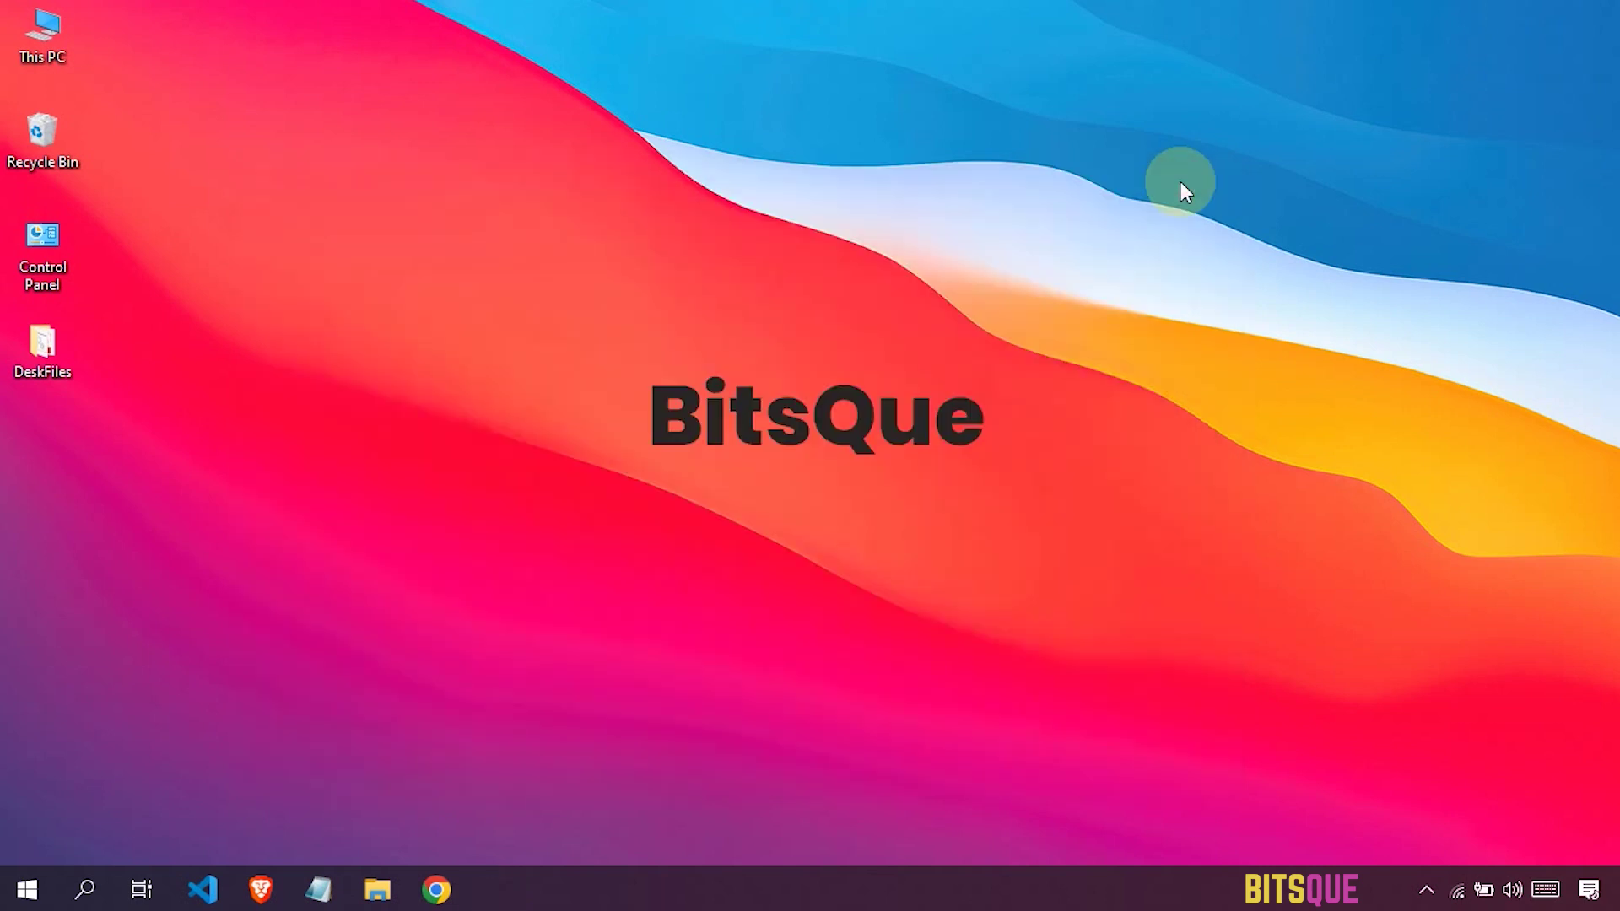